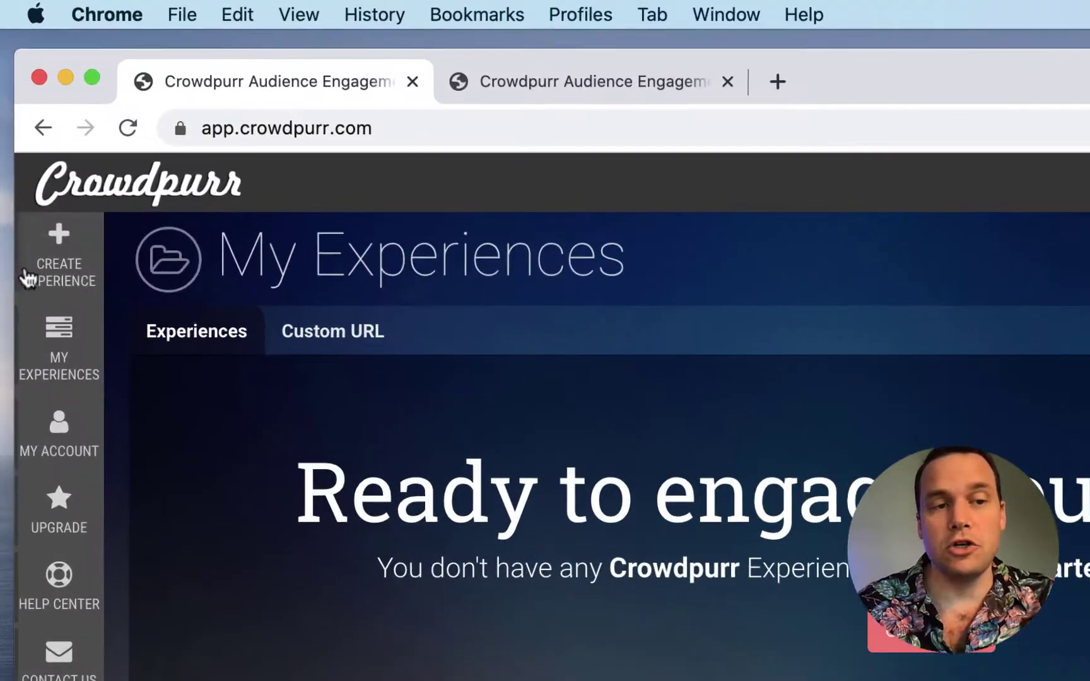
# Start a new experience from the Social Wall card under Crowd Social Walls.
pyautogui.click(26, 123)
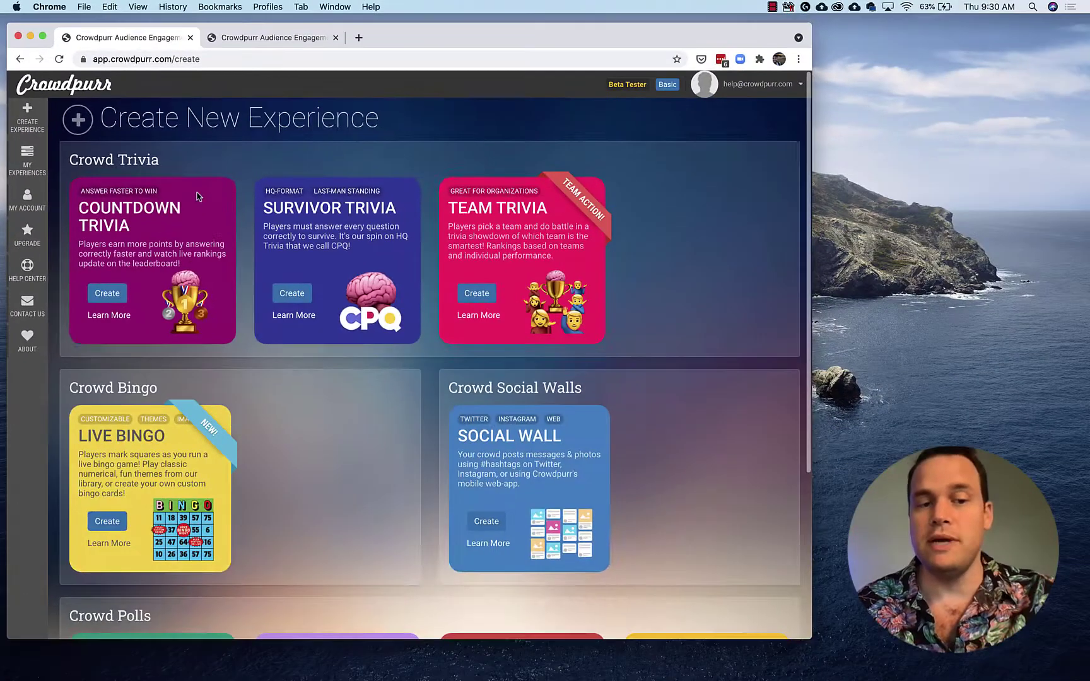
pyautogui.scroll(-2, 359, 376)
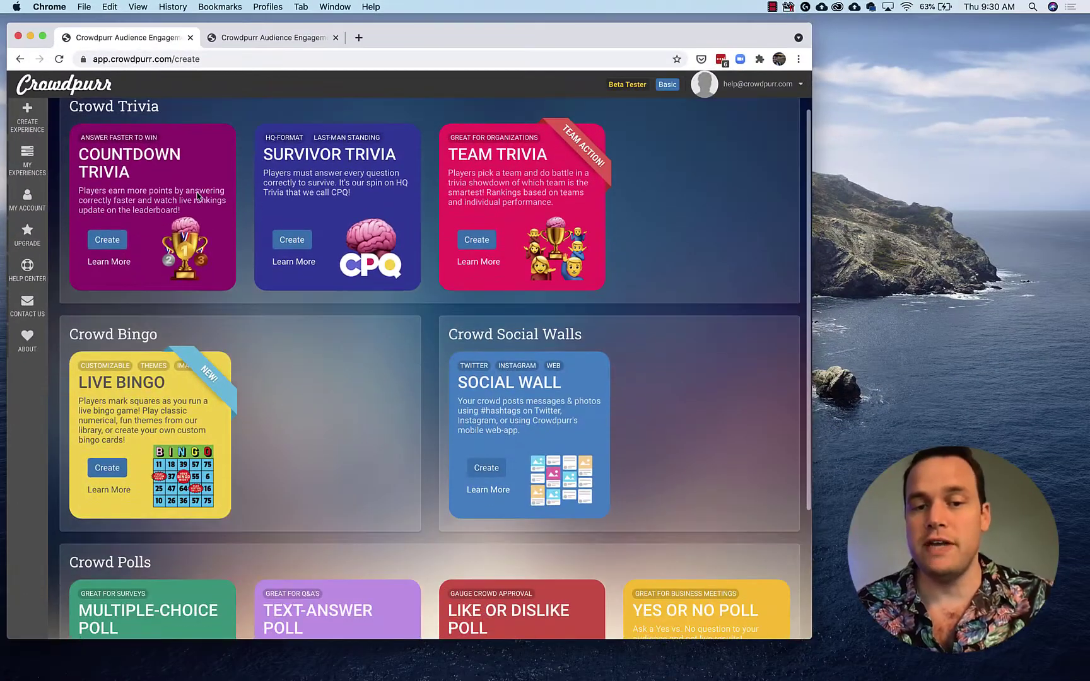
pyautogui.scroll(-4, 360, 375)
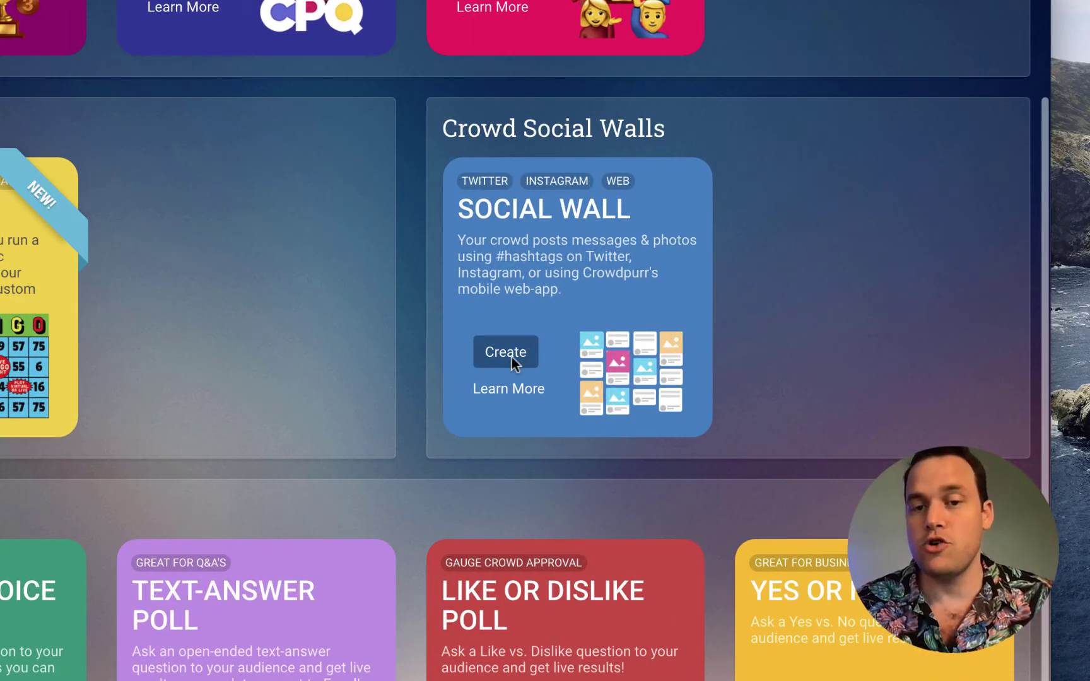
pyautogui.click(511, 356)
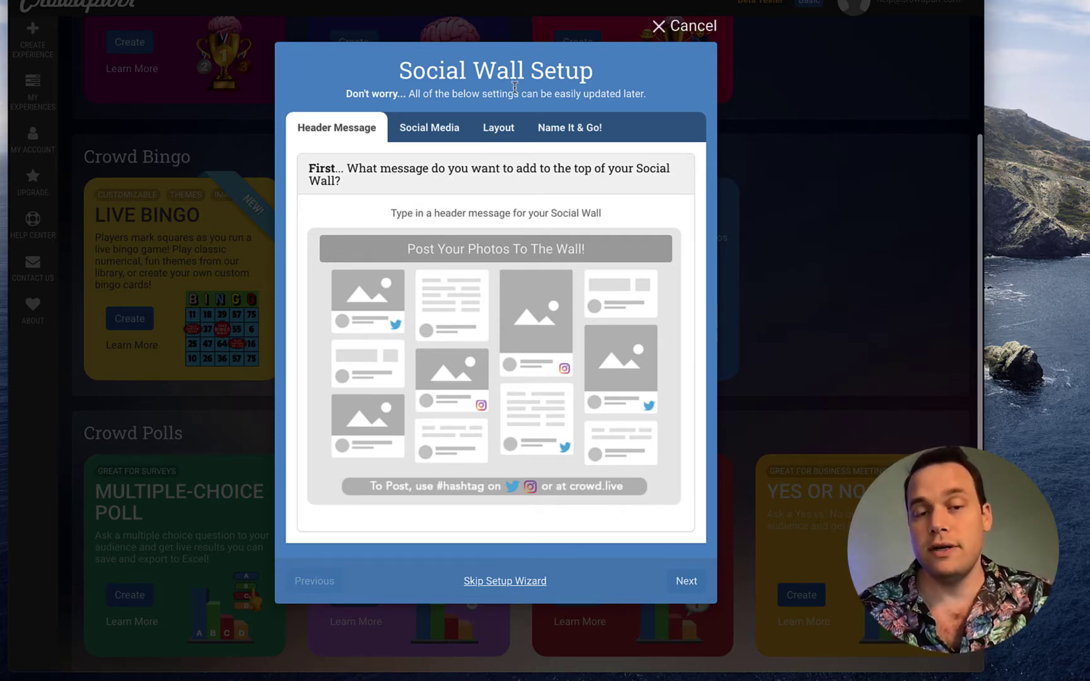
# Change the header message to 'Post Your Best Conference Photos!' and continue to Social Media.
pyautogui.click(516, 257)
pyautogui.write('Post ')
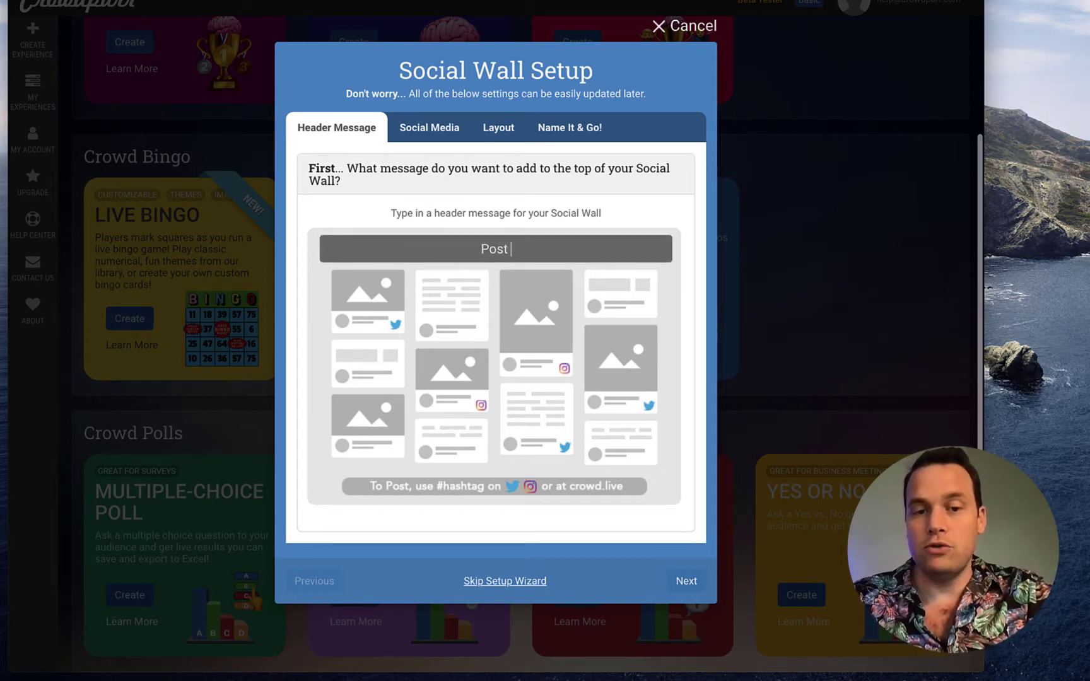
pyautogui.write('Your Best Meme')
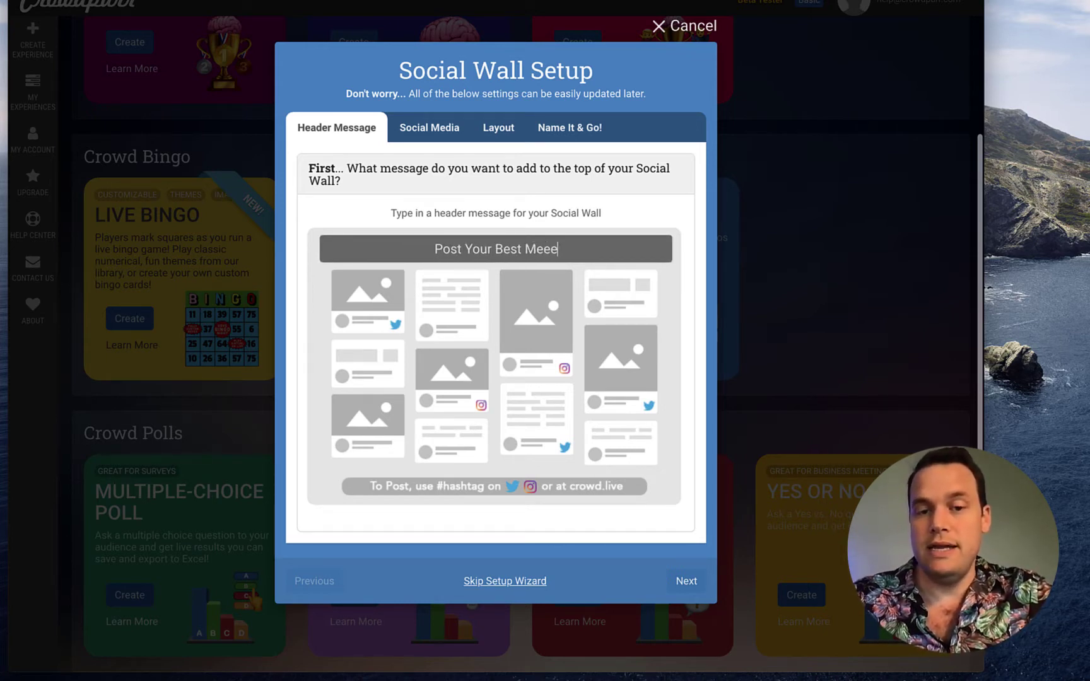
pyautogui.write('s')
pyautogui.press('BackSpace')
pyautogui.press('BackSpace')
pyautogui.press('BackSpace')
pyautogui.press('BackSpace')
pyautogui.press('BackSpace')
pyautogui.write('COnfer')
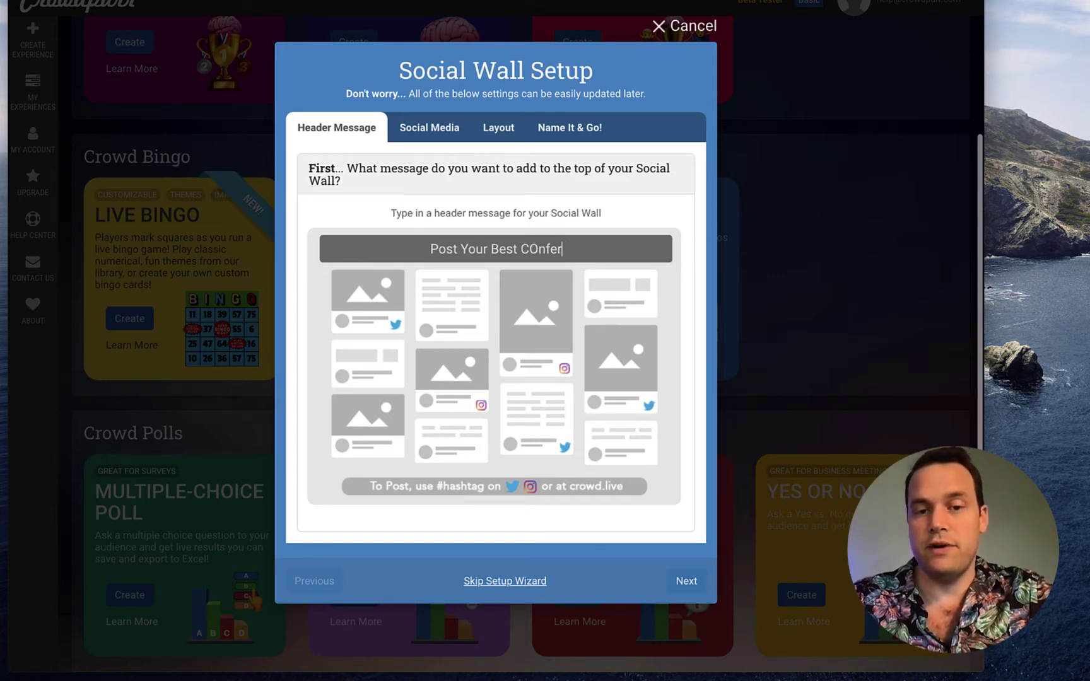
pyautogui.press('BackSpace')
pyautogui.press('BackSpace')
pyautogui.press('BackSpace')
pyautogui.press('BackSpace')
pyautogui.write('onfe')
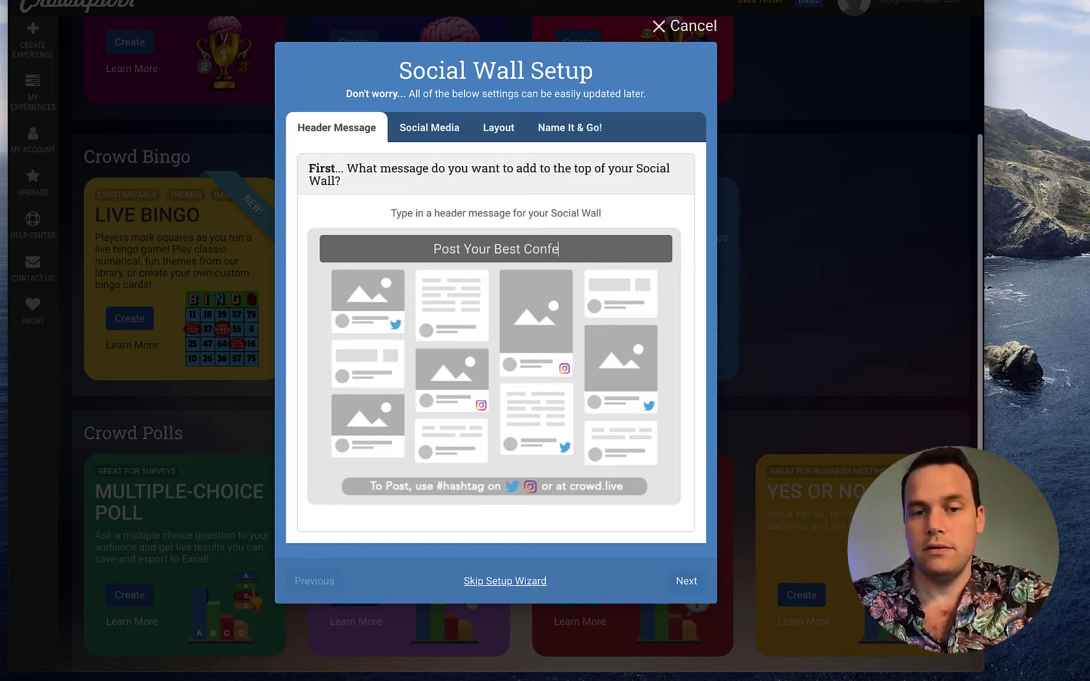
pyautogui.write('rence Photos!')
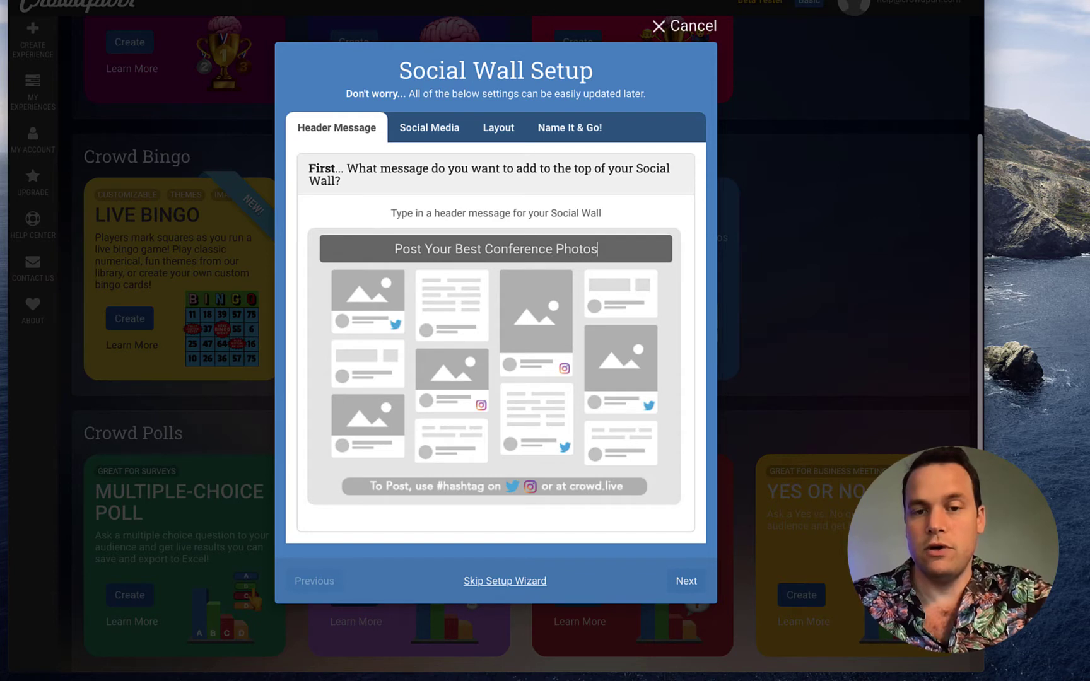
pyautogui.click(686, 580)
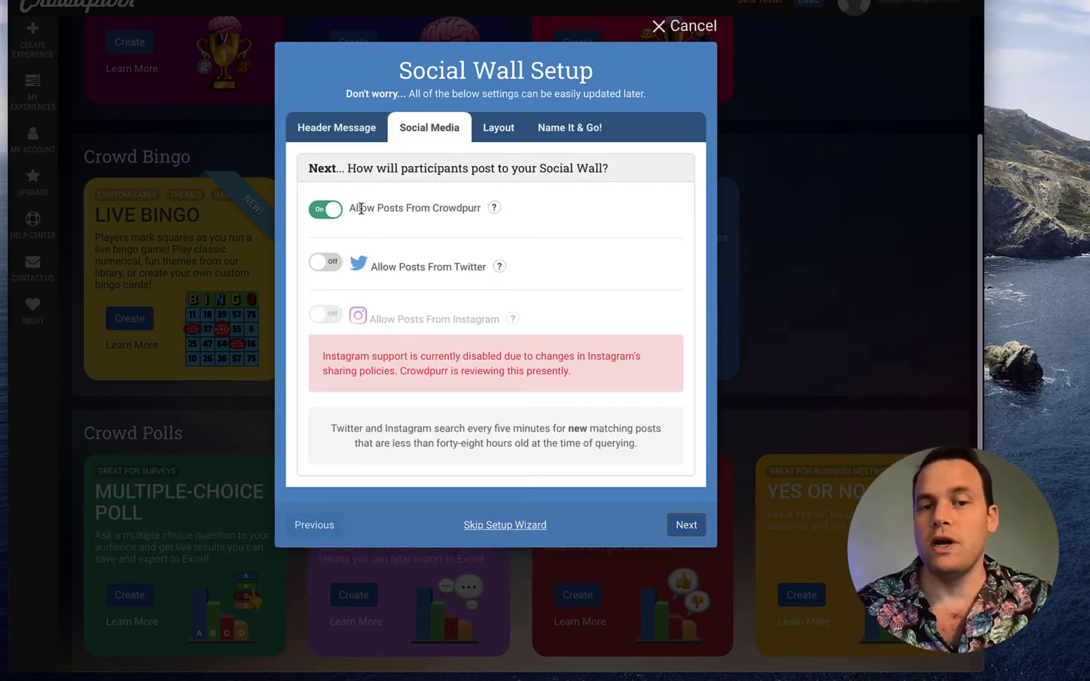
# Allow Twitter posts with the hashtag #cats saved, then advance to the Layout step.
pyautogui.click(330, 262)
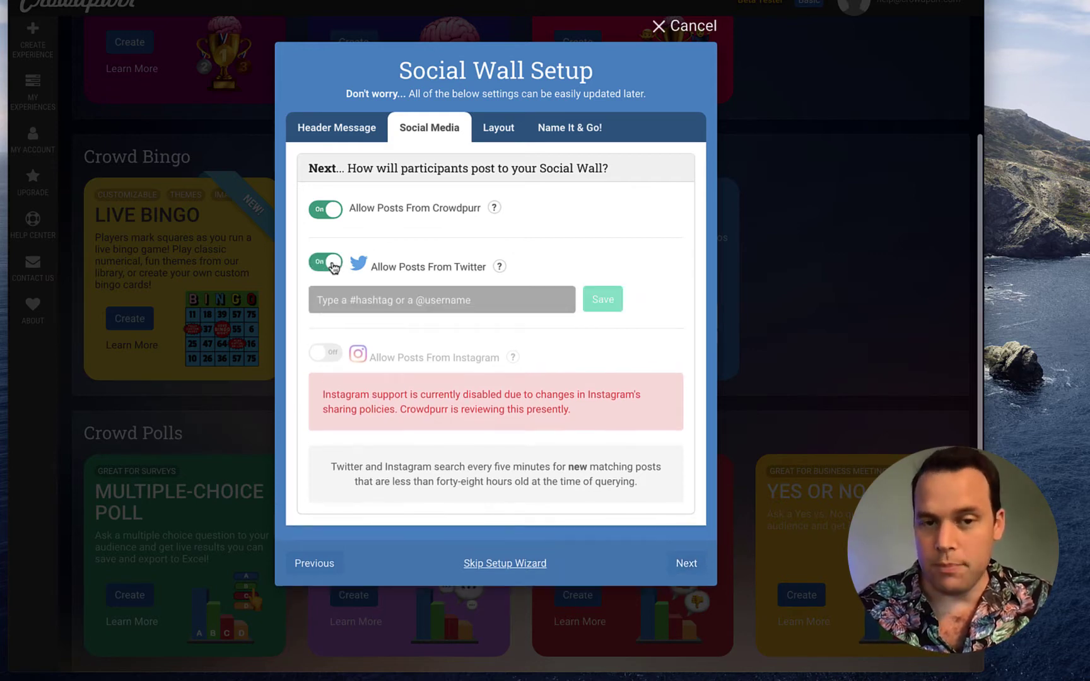
pyautogui.click(367, 300)
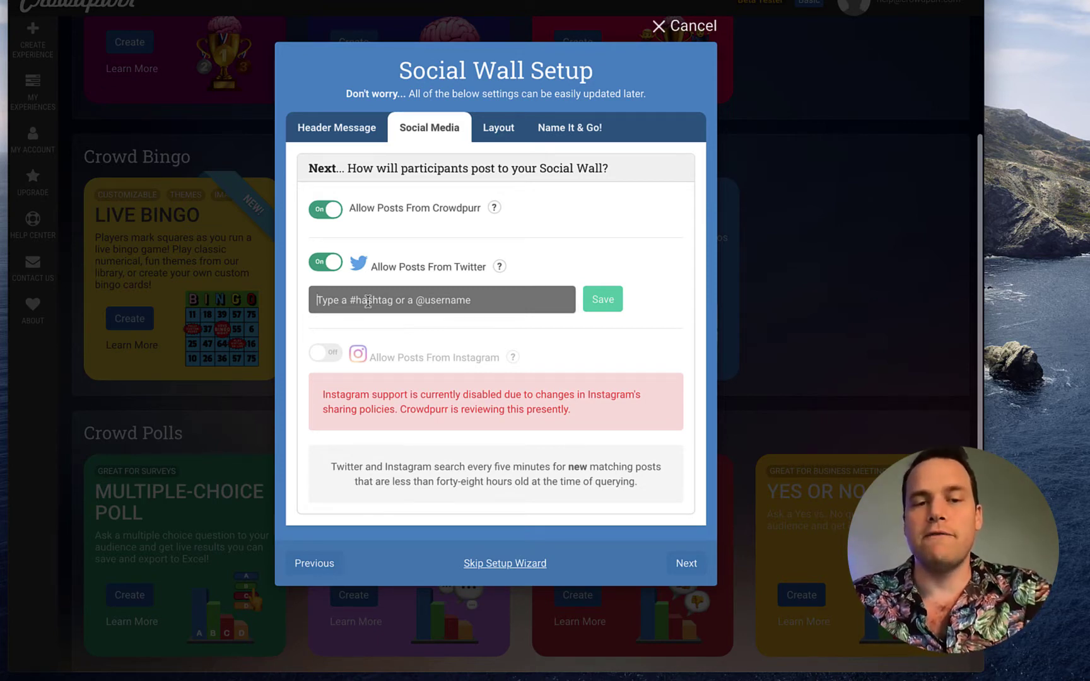
pyautogui.write('#cats')
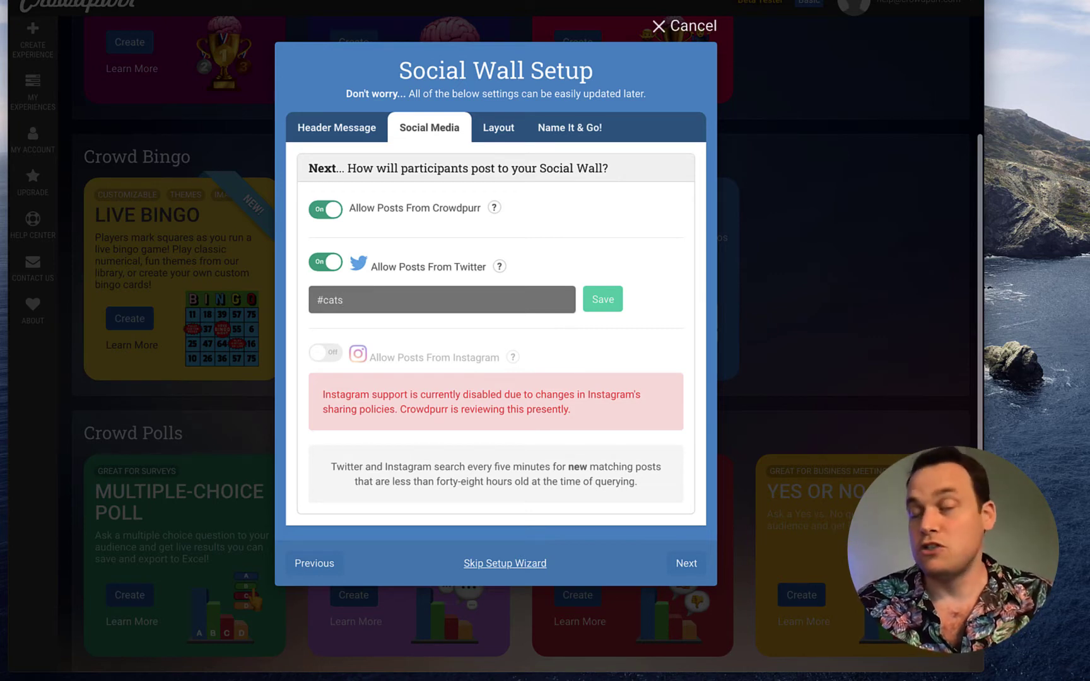
pyautogui.click(602, 308)
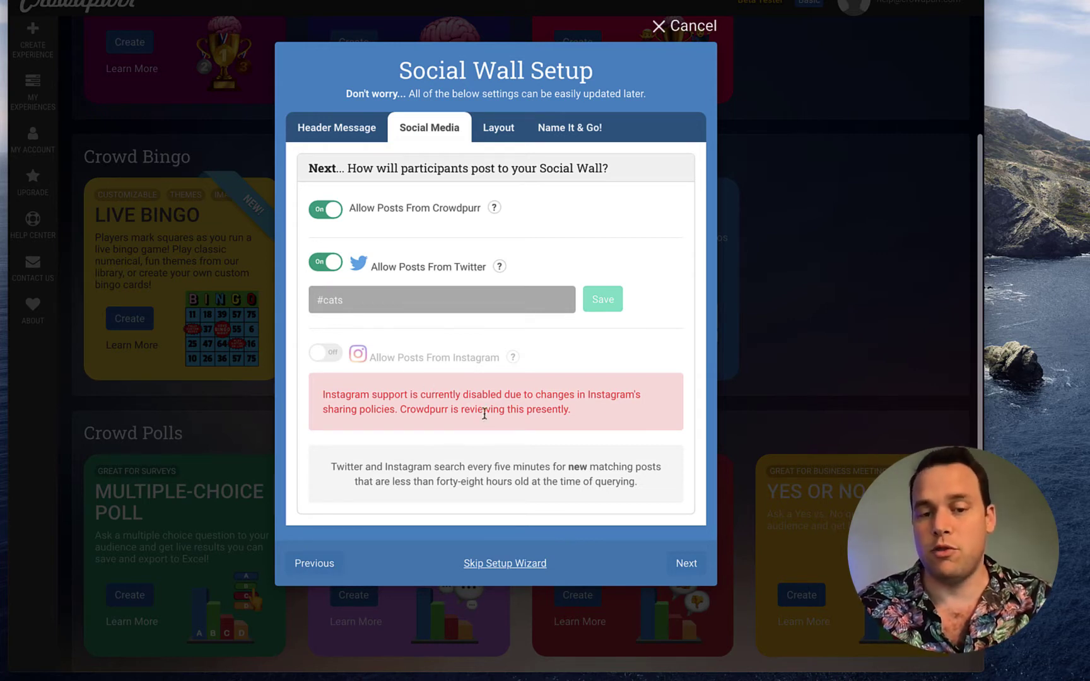
pyautogui.click(684, 563)
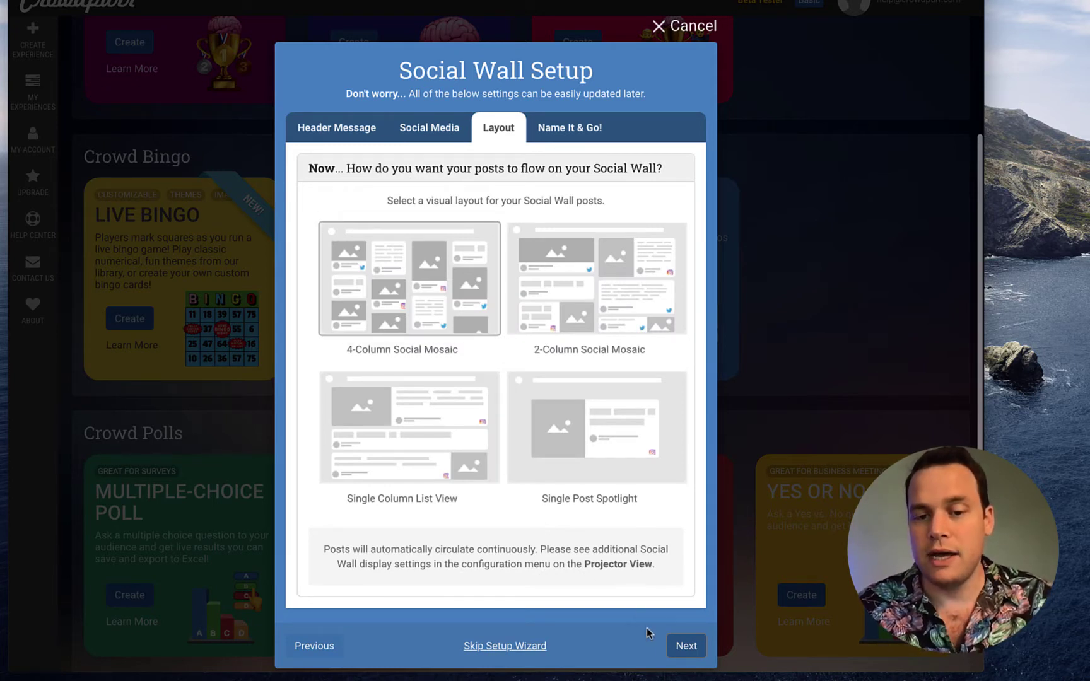
# Rename 'Social Wall 1' to 'Company Social Wall' and create the wall.
pyautogui.click(686, 646)
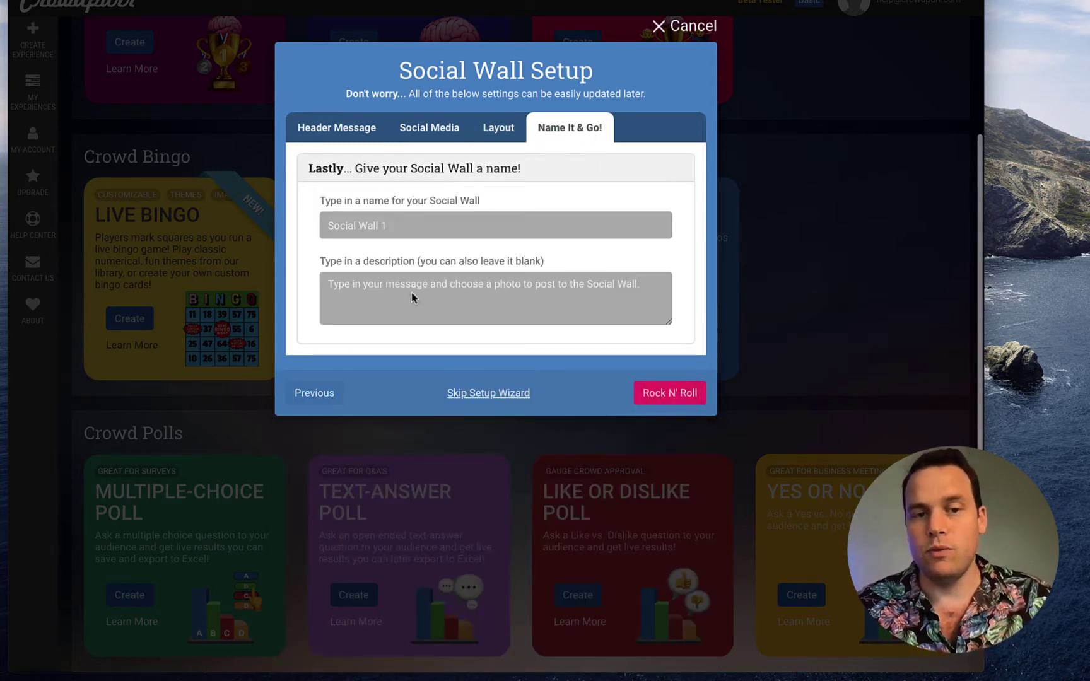
pyautogui.click(321, 222)
pyautogui.write('Comp')
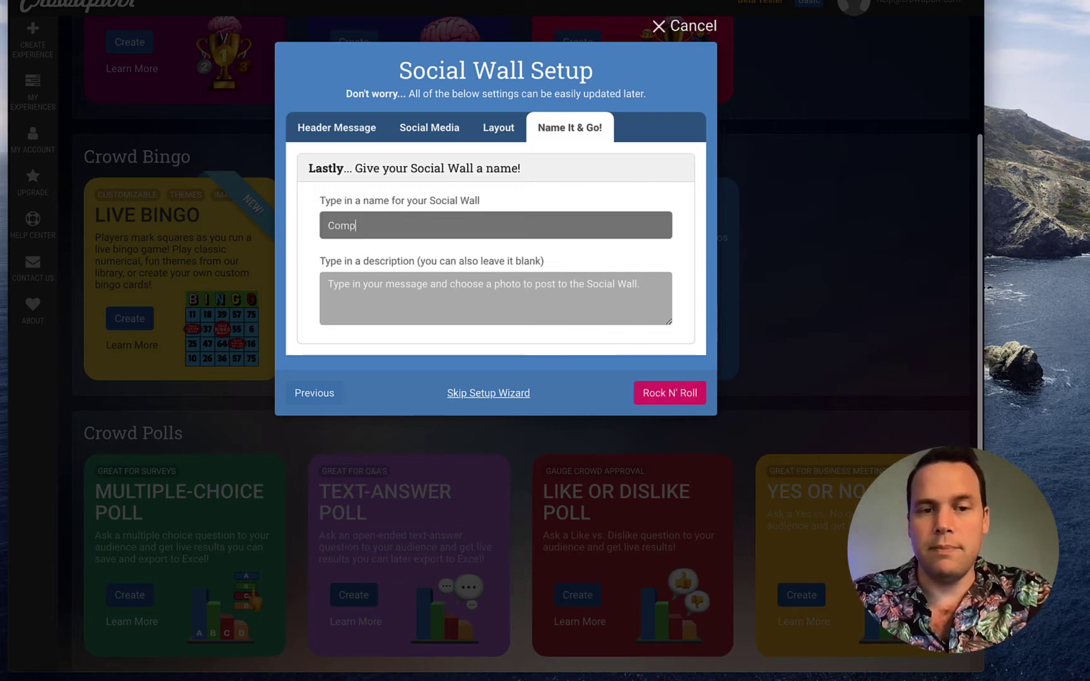
pyautogui.write('any Social Wall')
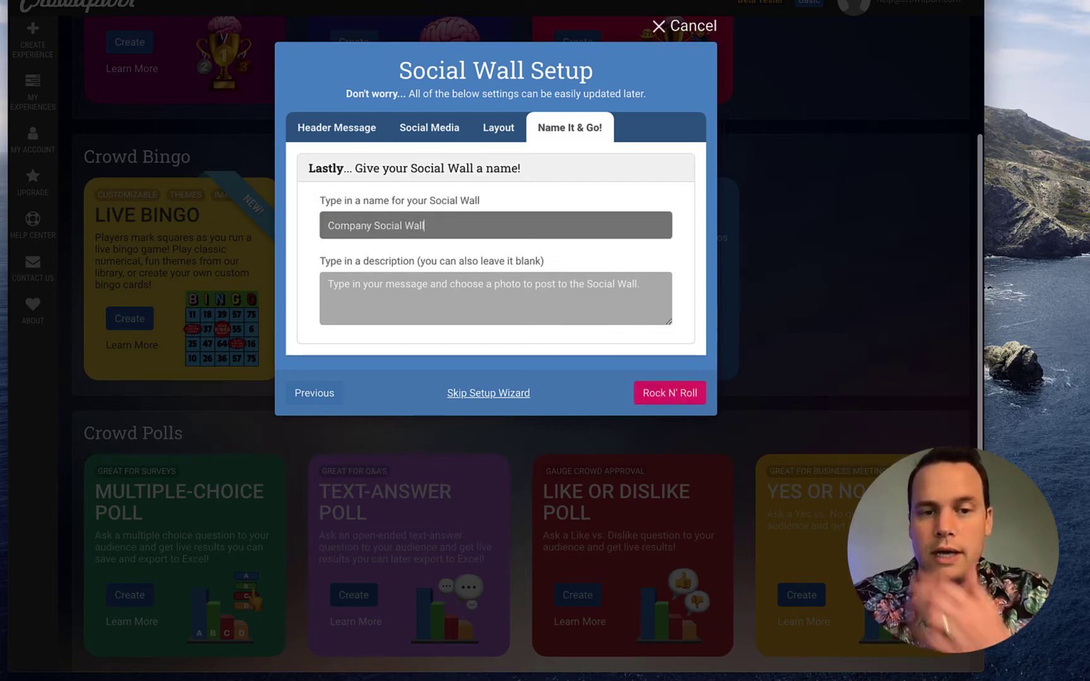
pyautogui.click(669, 393)
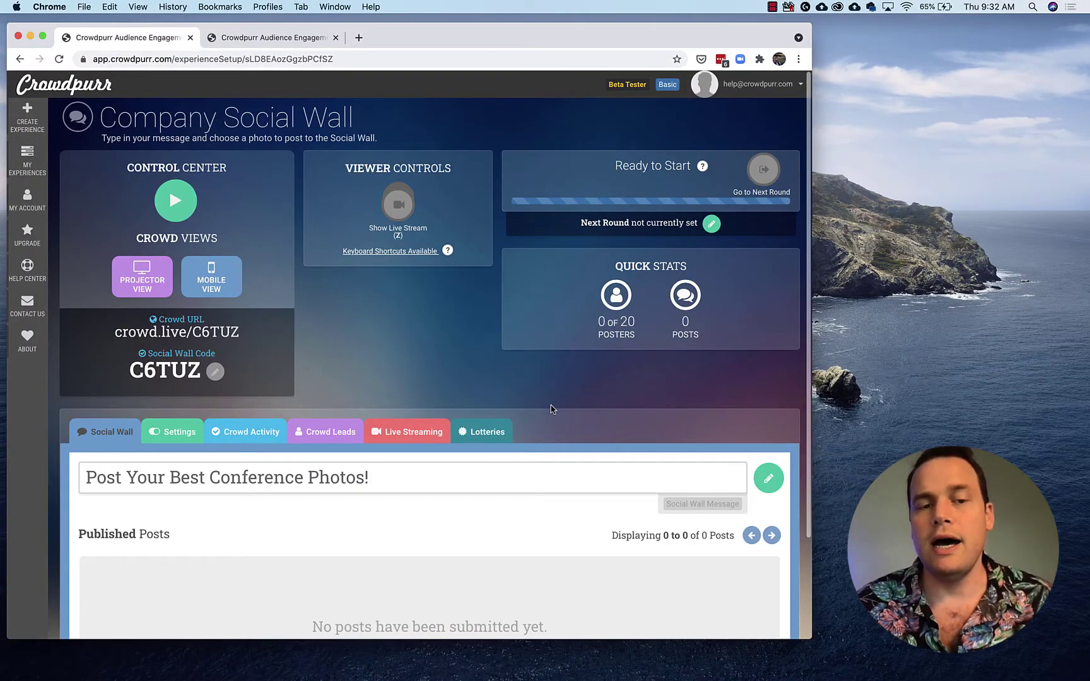
# Open the wall's Projector View in a new tab, then return to the control page tab.
pyautogui.scroll(-1, 418, 365)
pyautogui.scroll(1, 418, 366)
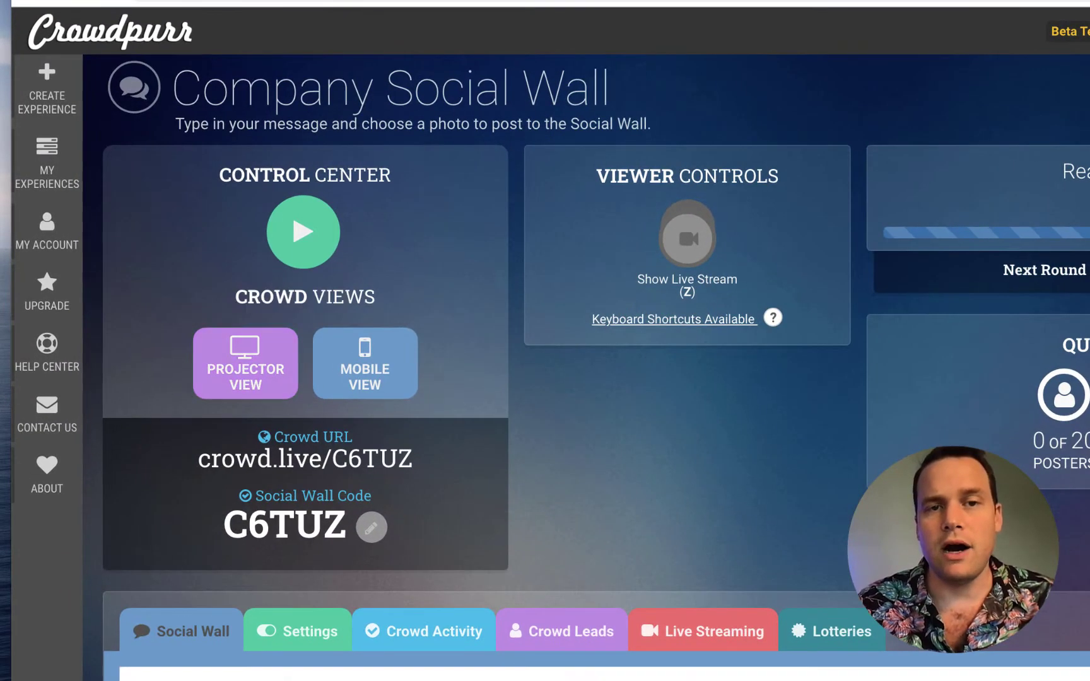
pyautogui.click(246, 388)
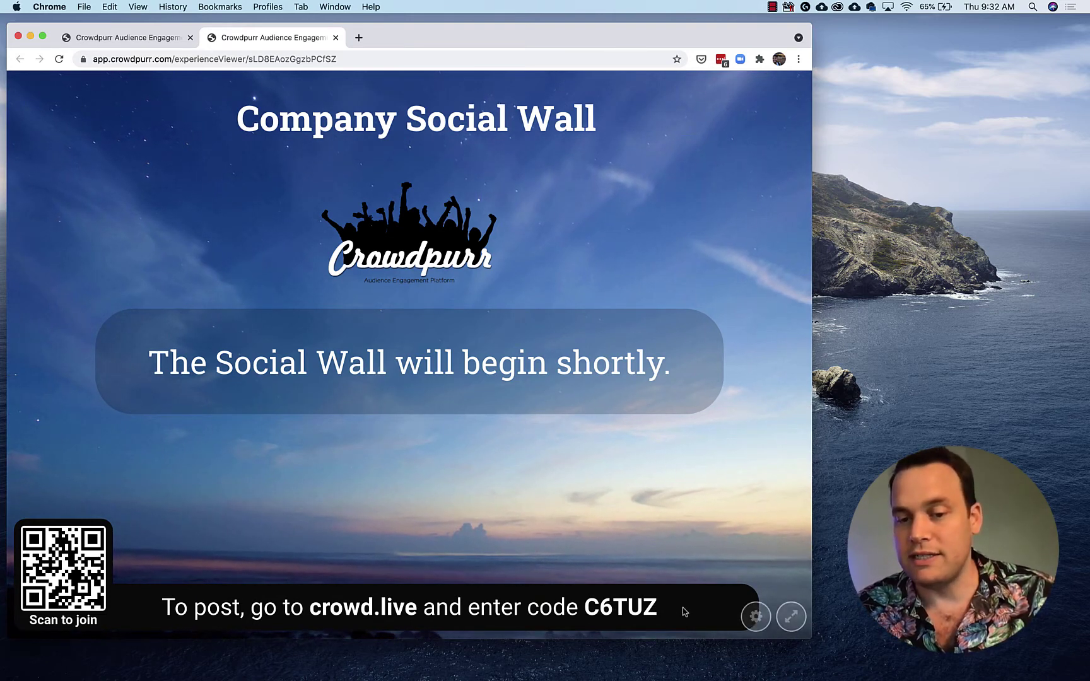
pyautogui.click(120, 37)
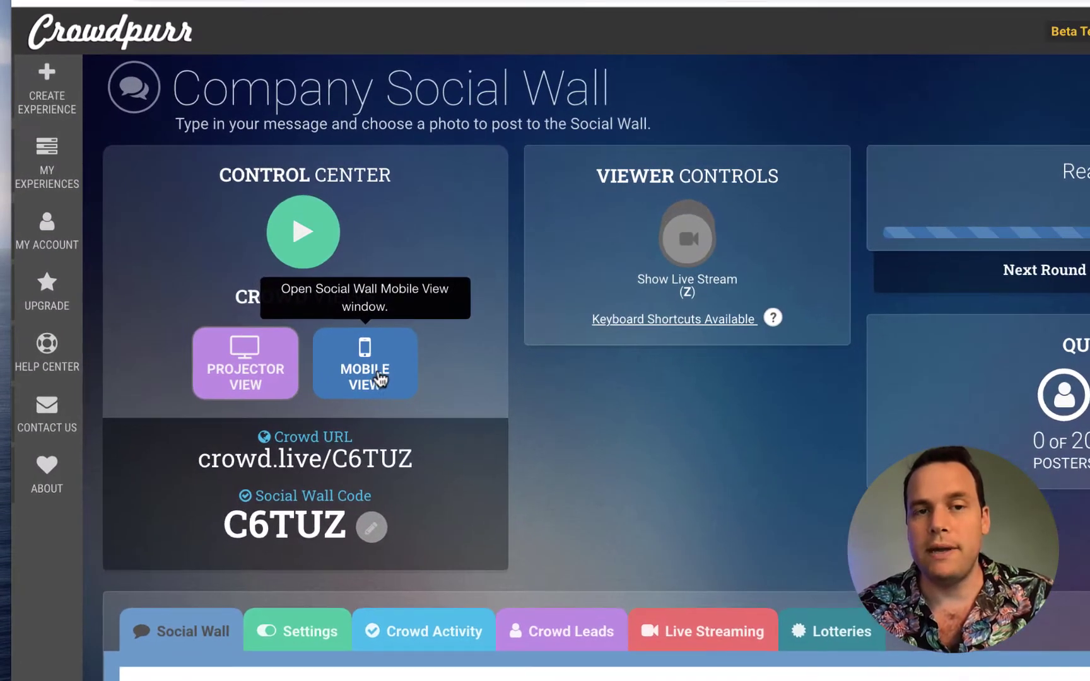
# Open Mobile View as a new user beside the control page and sign in with a nickname.
pyautogui.click(309, 338)
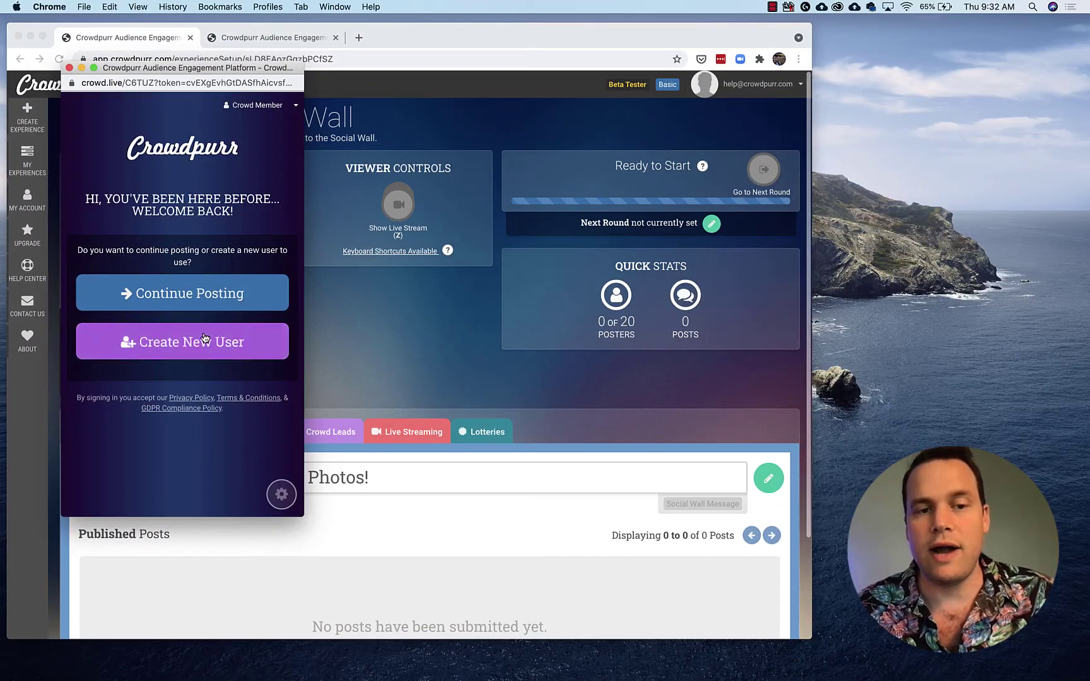
pyautogui.click(334, 440)
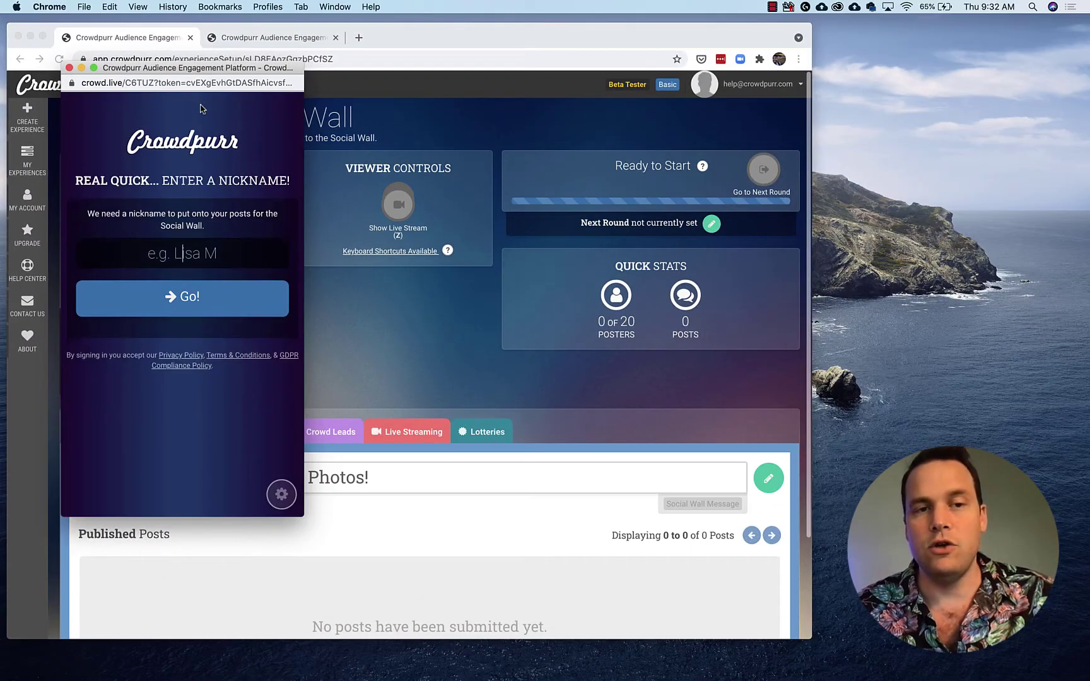
pyautogui.moveTo(195, 71); pyautogui.dragTo(958, 31)
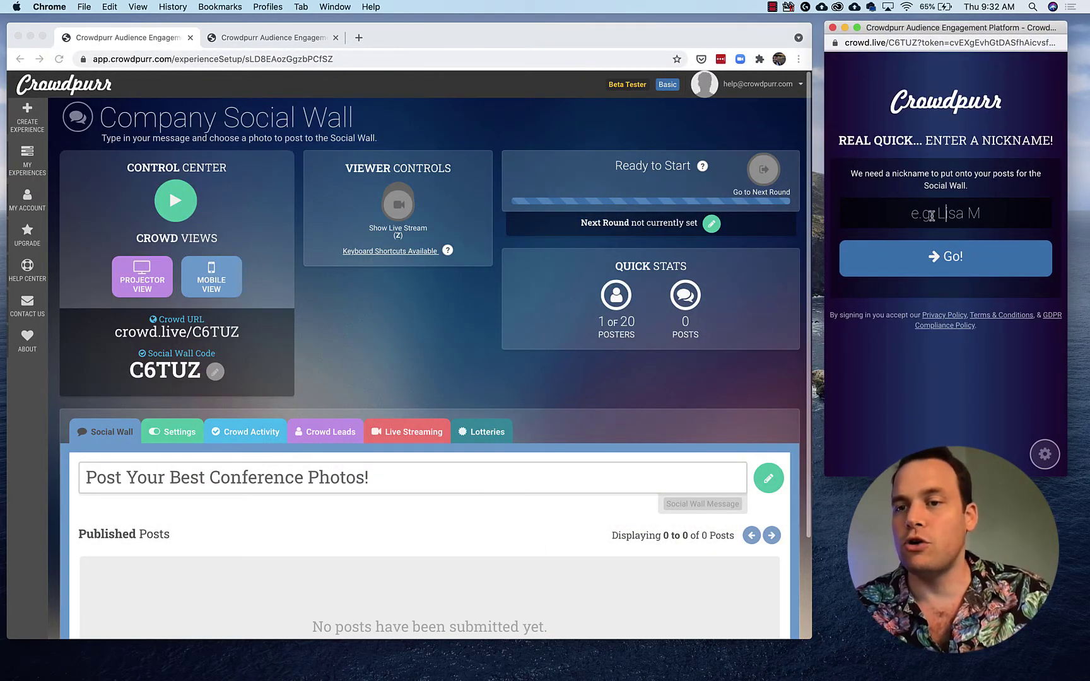
pyautogui.write('Ross')
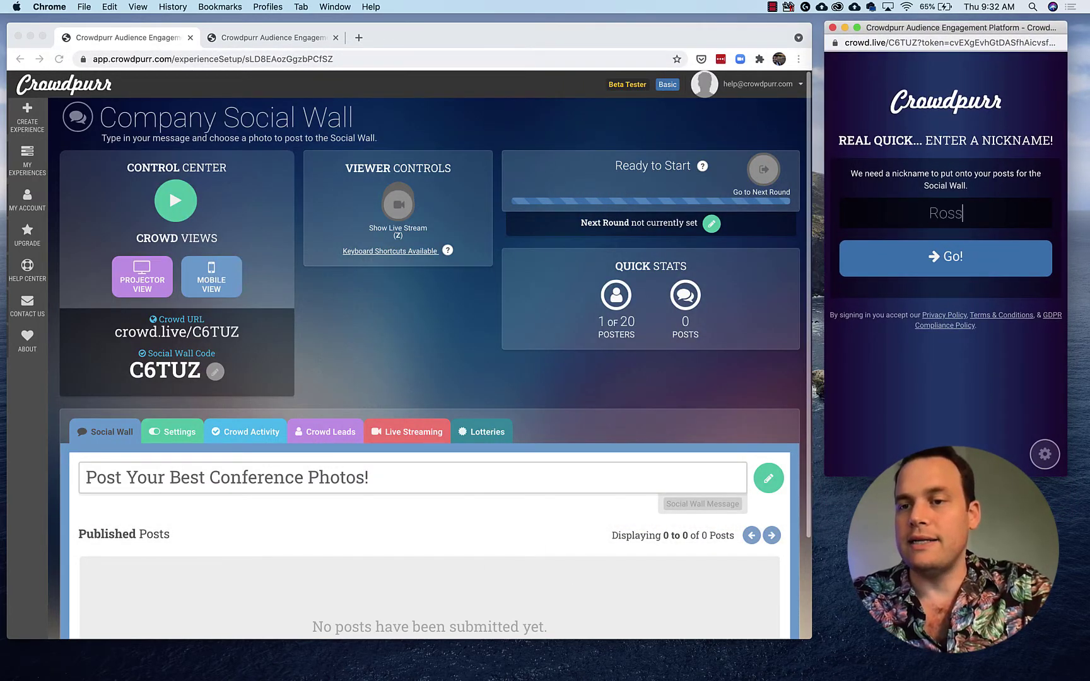
pyautogui.click(988, 254)
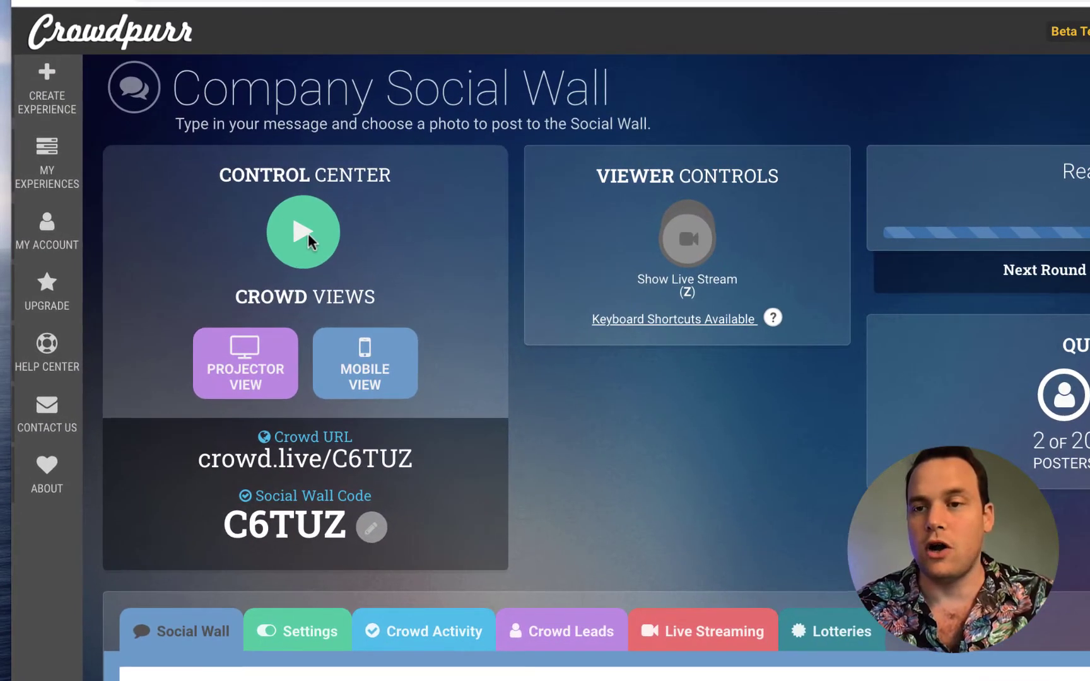
pyautogui.click(302, 239)
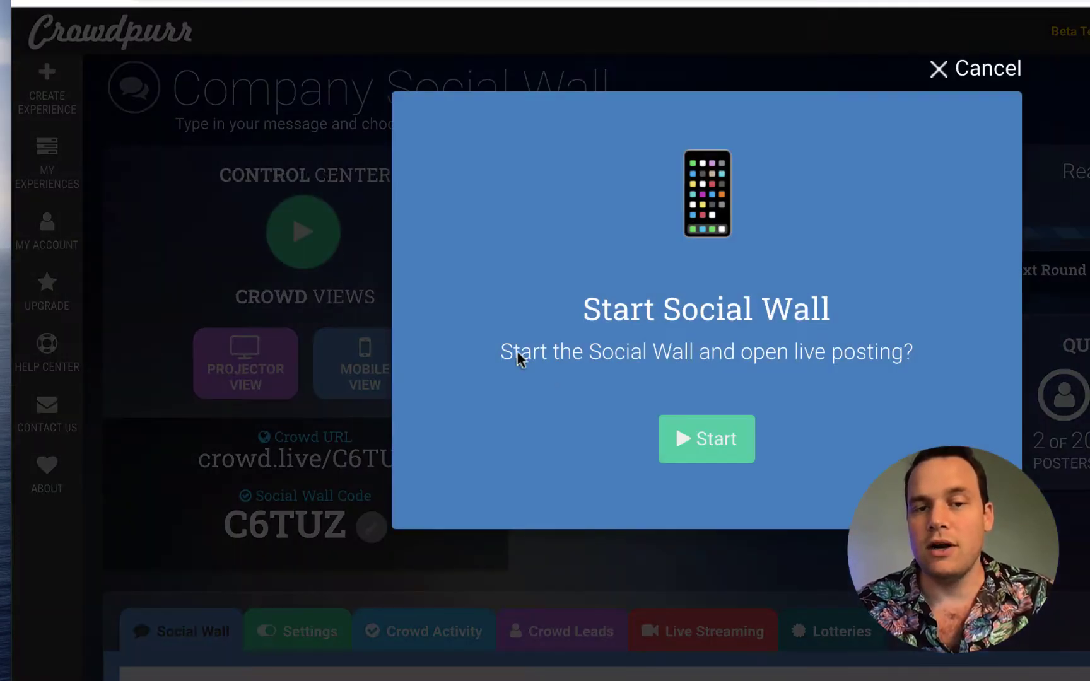
pyautogui.click(704, 443)
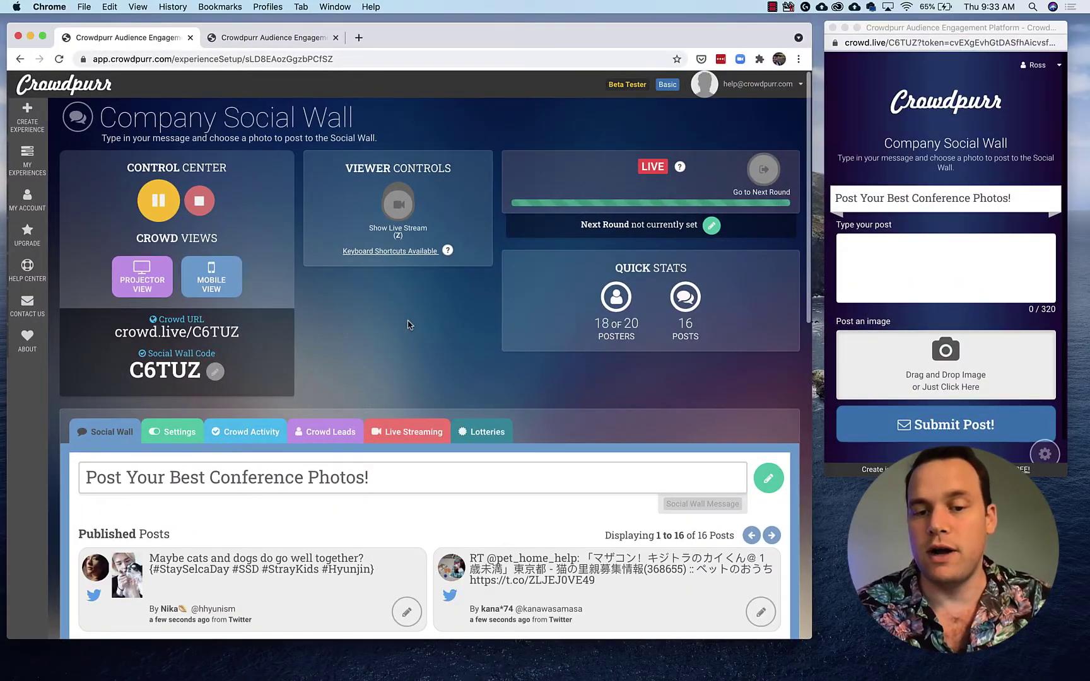
pyautogui.scroll(-10, 408, 325)
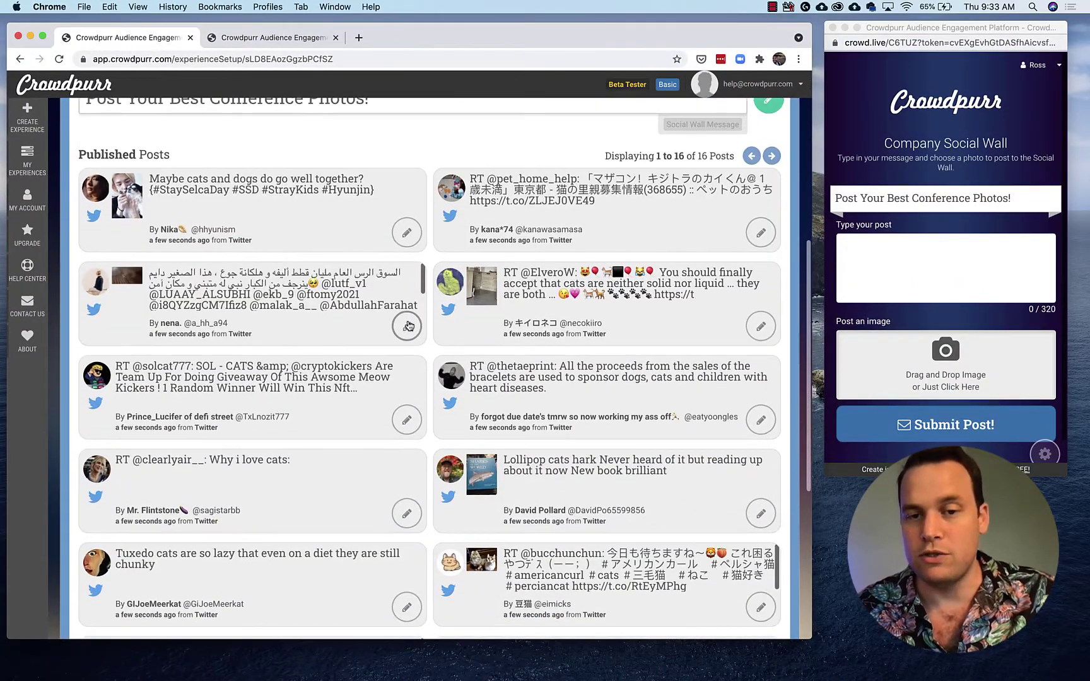
pyautogui.scroll(-3, 408, 325)
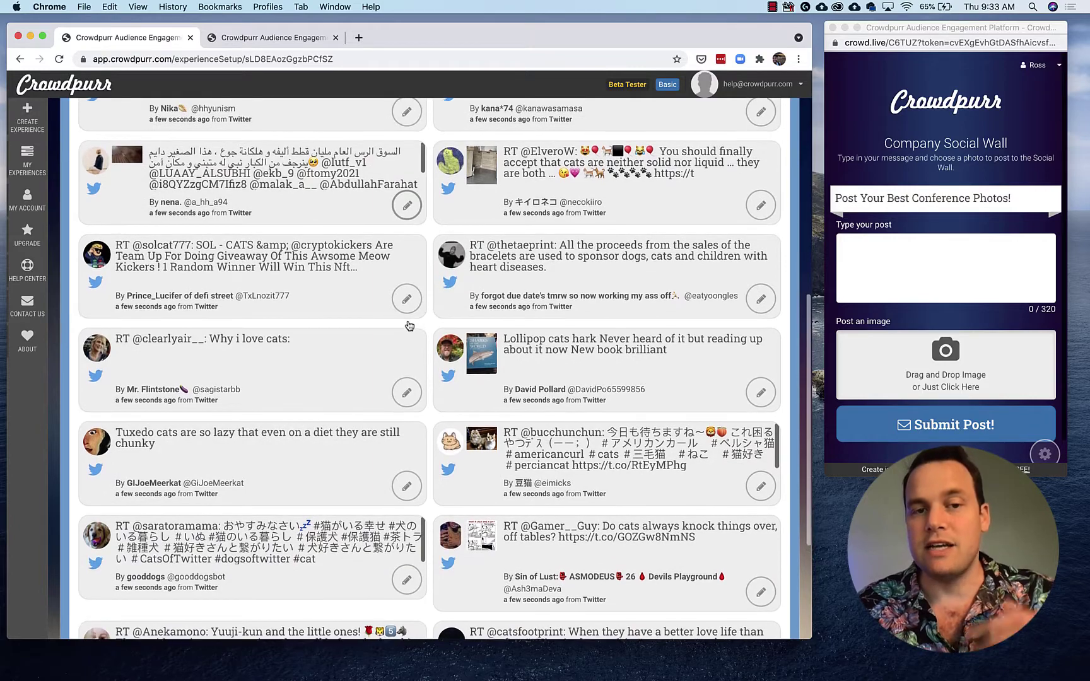
pyautogui.scroll(-1, 408, 325)
pyautogui.scroll(12, 408, 324)
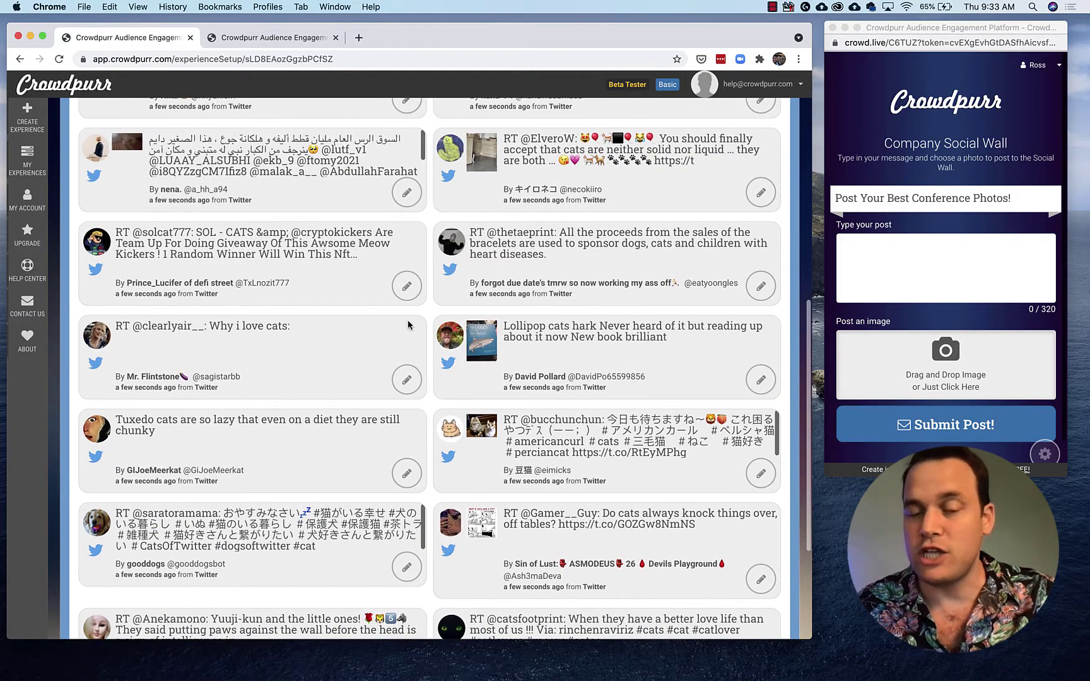
pyautogui.scroll(2, 408, 325)
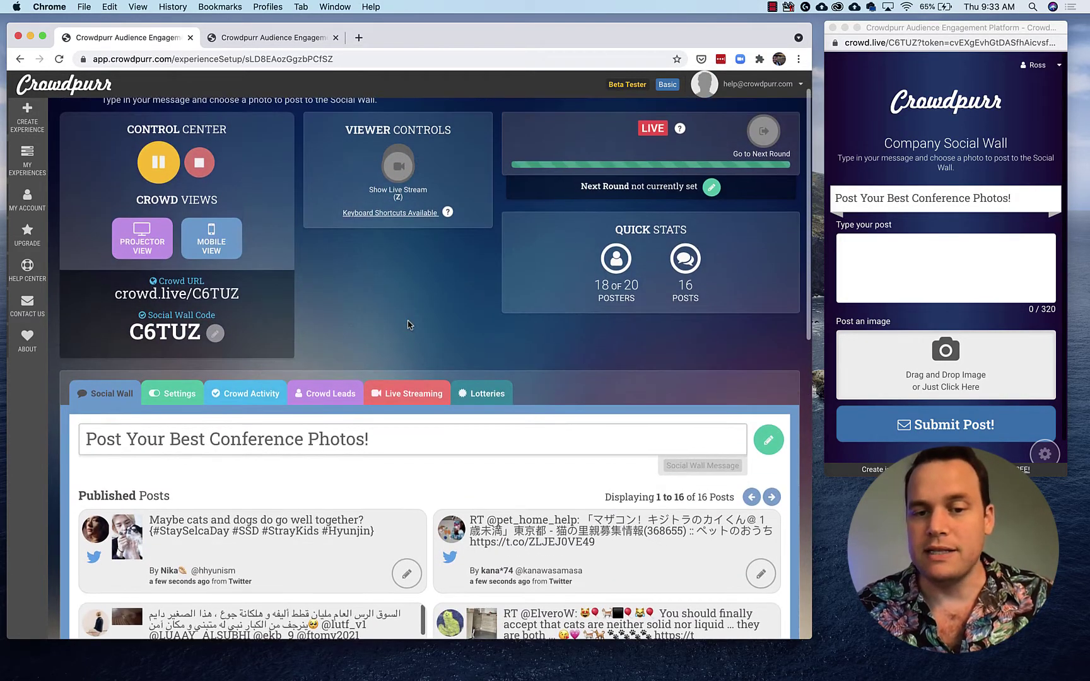
# Show the projector wall full screen and try two-column and spotlight layouts with speed OFF.
pyautogui.click(289, 39)
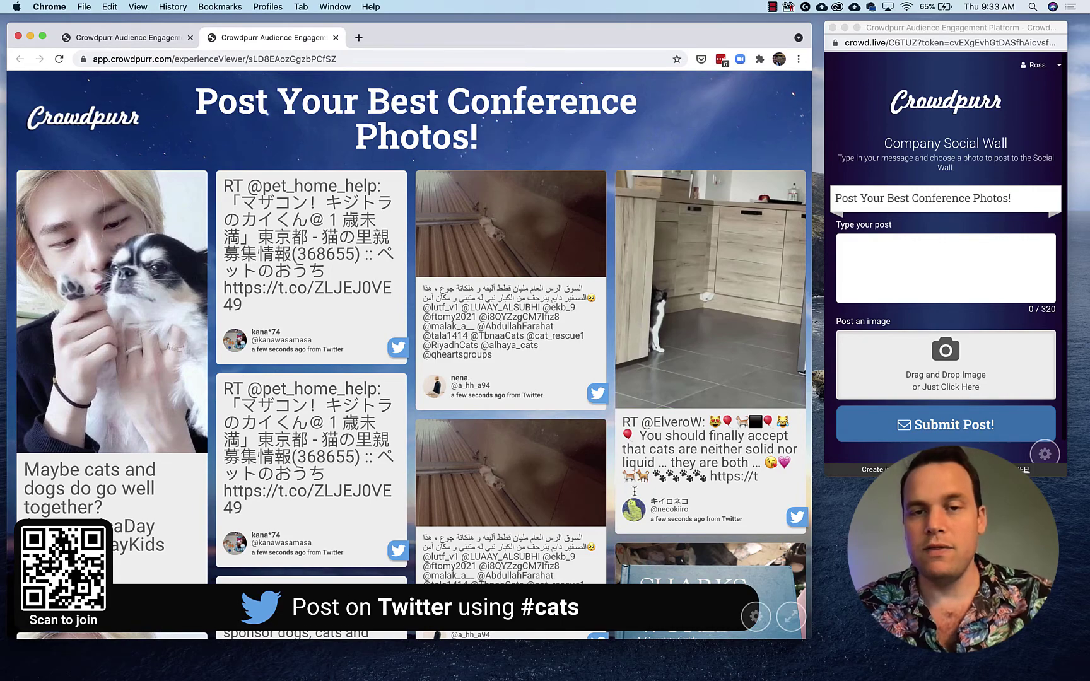
pyautogui.click(788, 621)
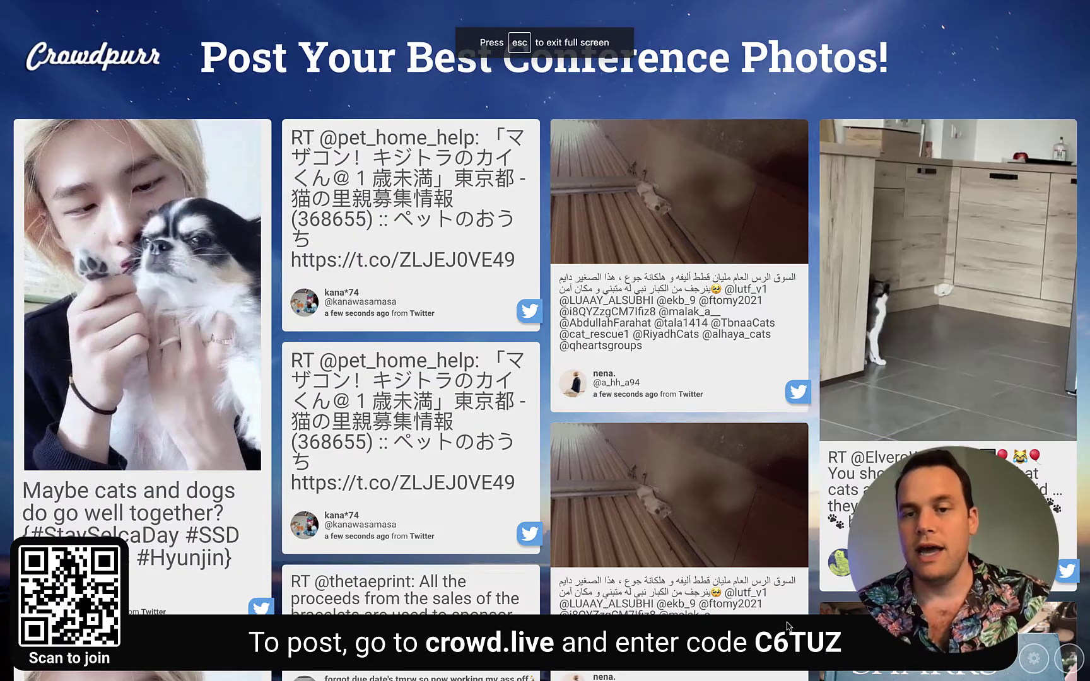
pyautogui.click(1032, 658)
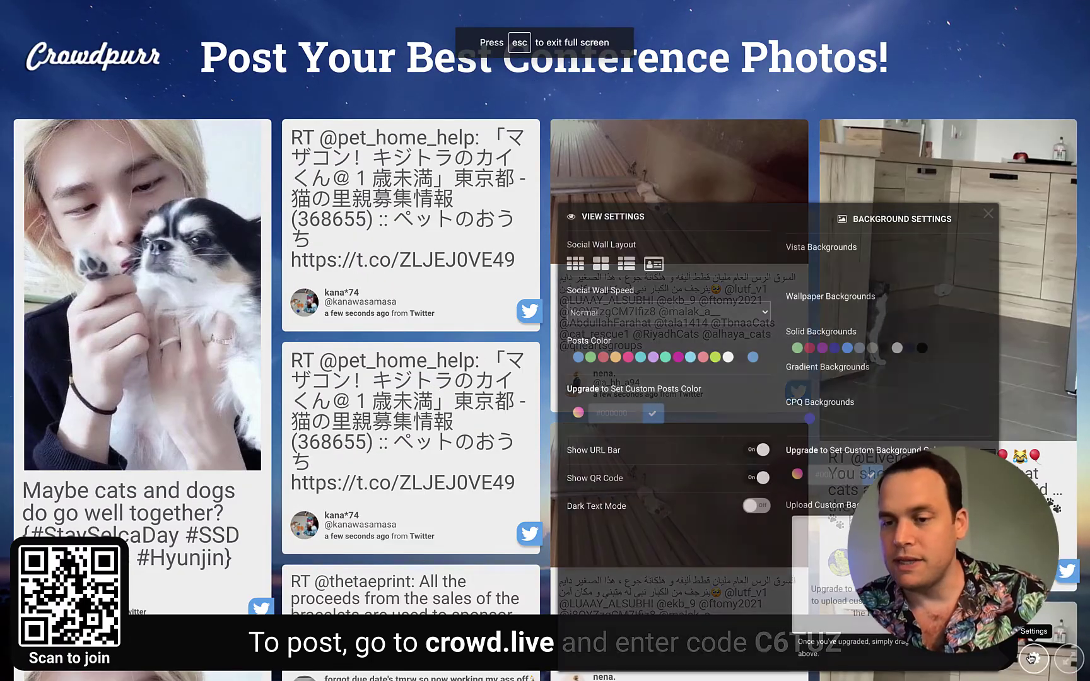
pyautogui.click(600, 264)
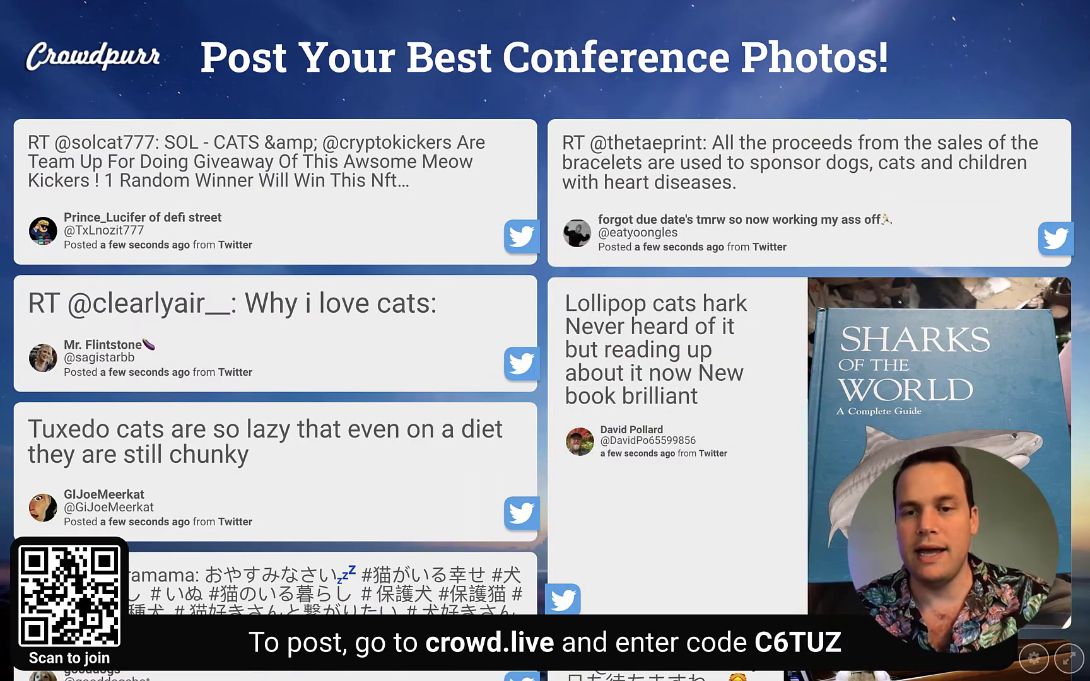
pyautogui.click(1033, 657)
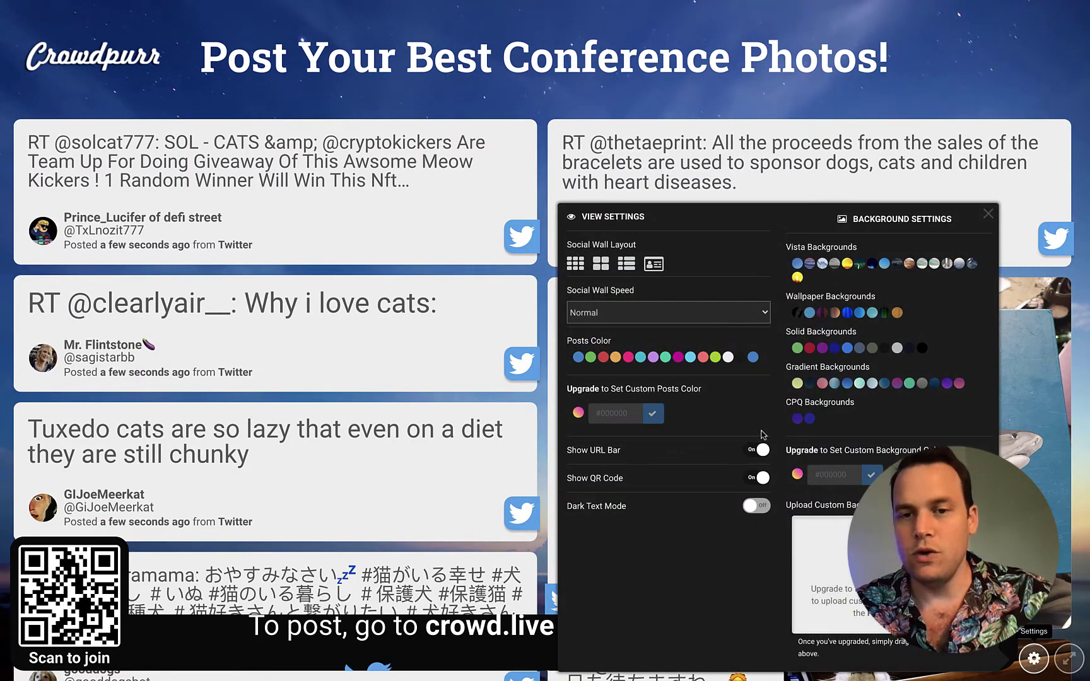
pyautogui.click(653, 264)
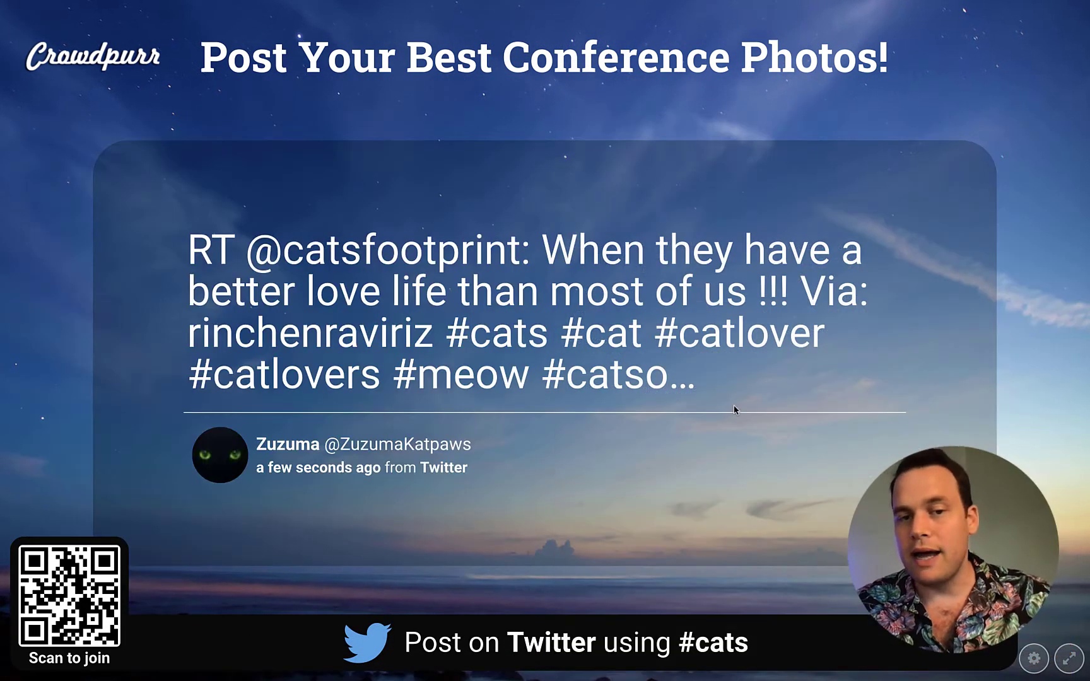
pyautogui.click(1033, 657)
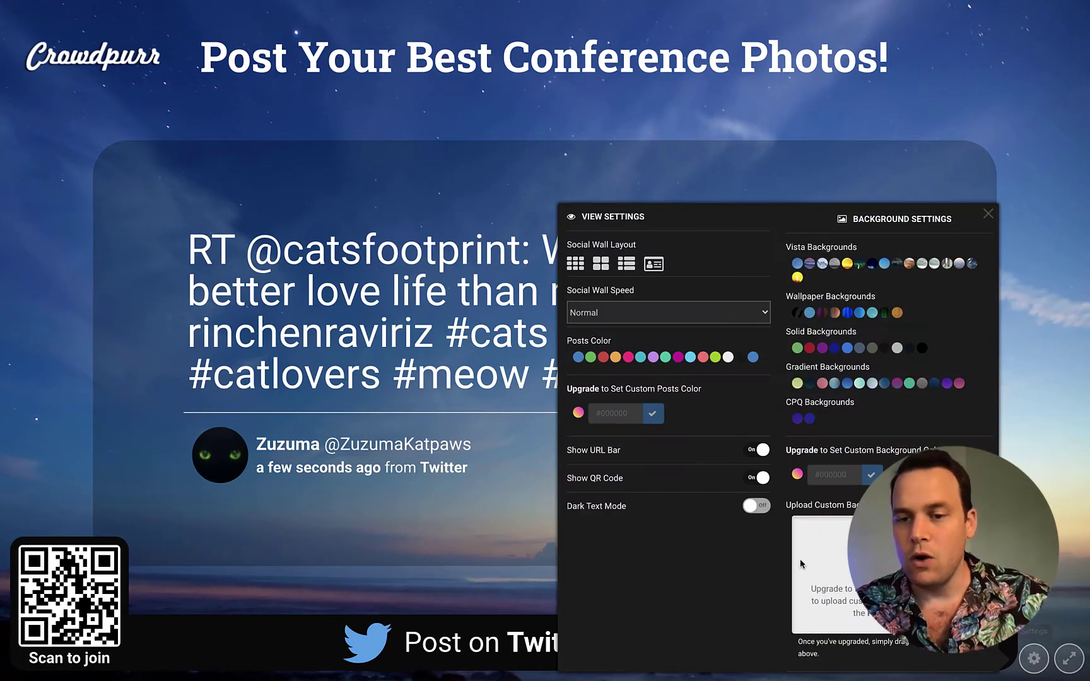
pyautogui.click(717, 327)
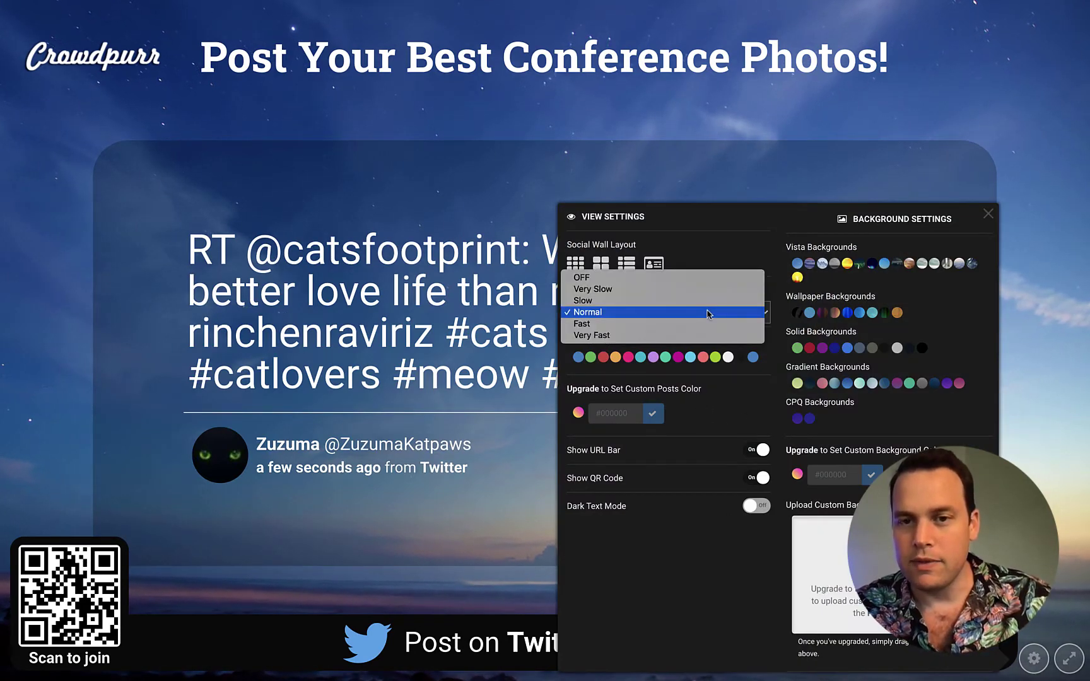
pyautogui.click(676, 272)
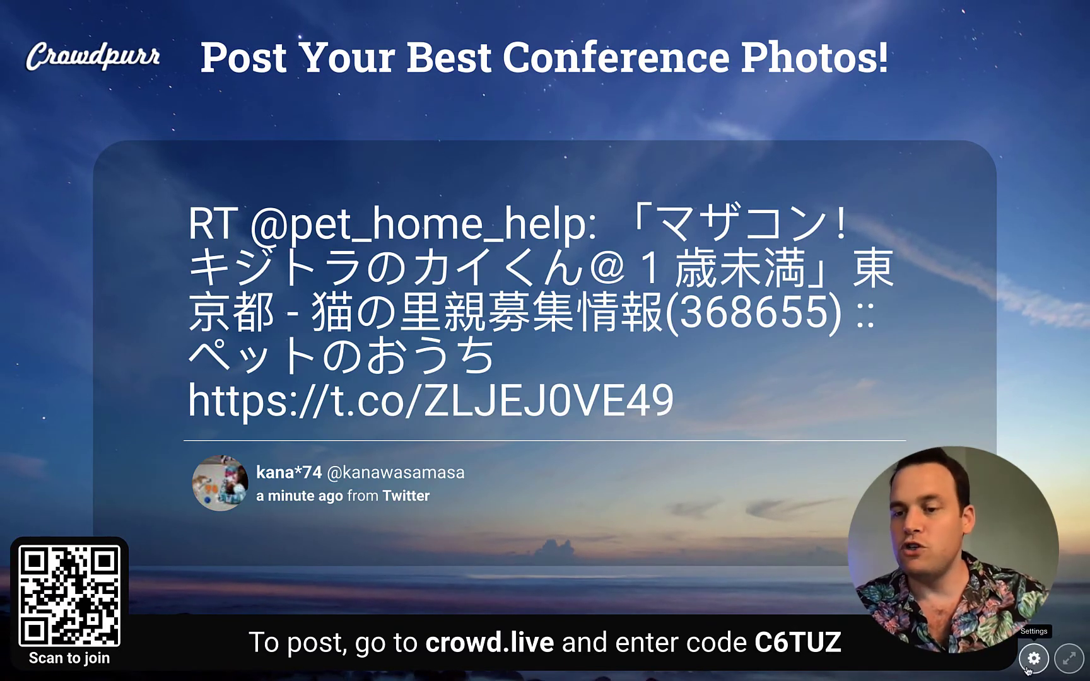
# Restore the four-column grid at Normal speed and exit full screen.
pyautogui.click(1033, 658)
pyautogui.click(582, 267)
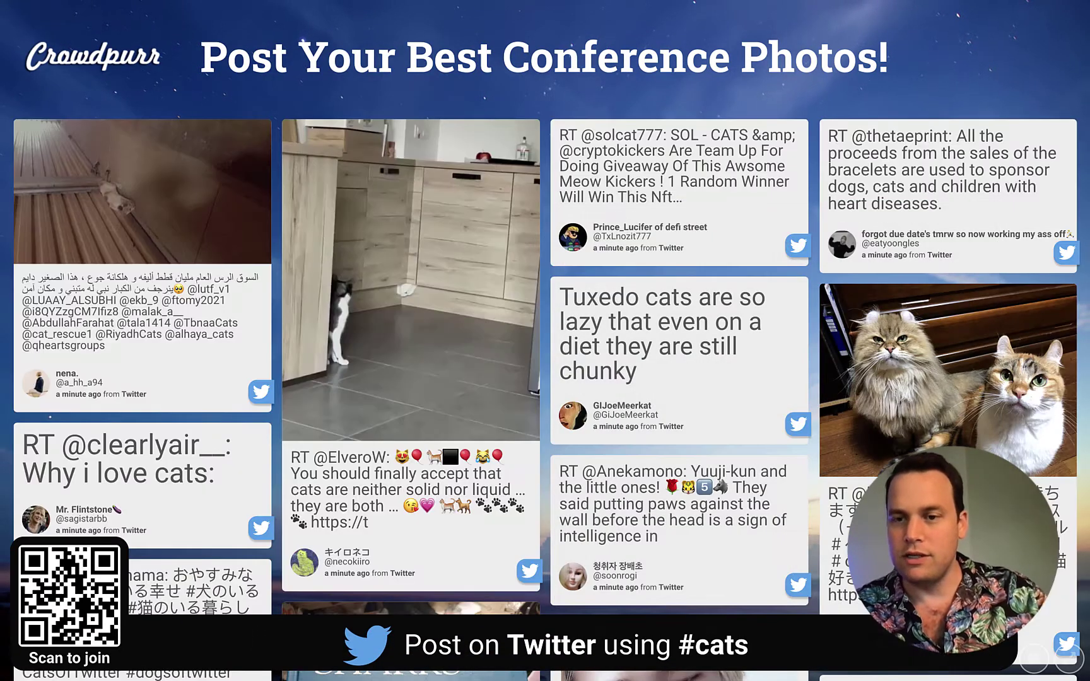
pyautogui.click(1025, 661)
pyautogui.click(664, 315)
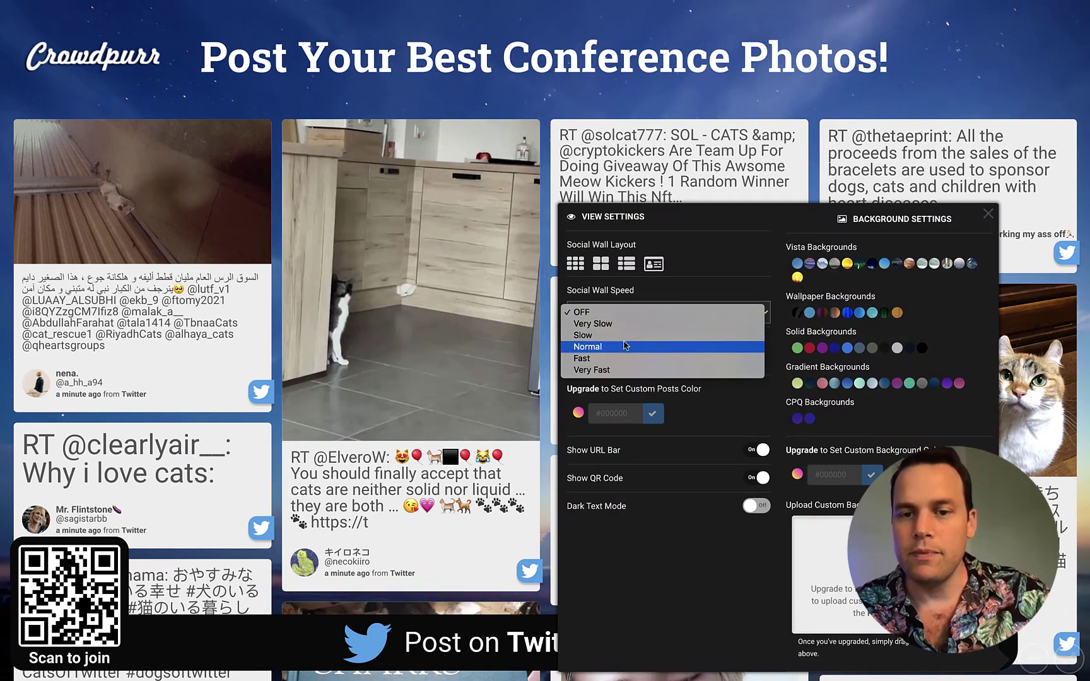
pyautogui.click(588, 346)
pyautogui.click(445, 39)
pyautogui.press('Escape')
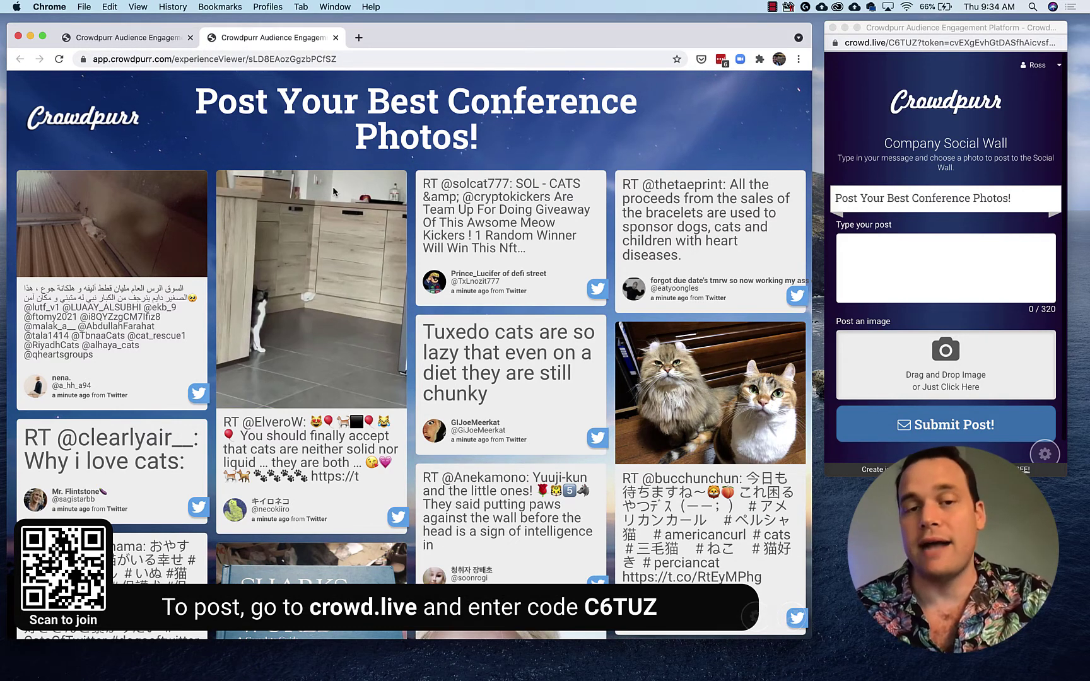
# Write the attendee post 'Here's my best photo from the event!' and open the image picker.
pyautogui.click(873, 272)
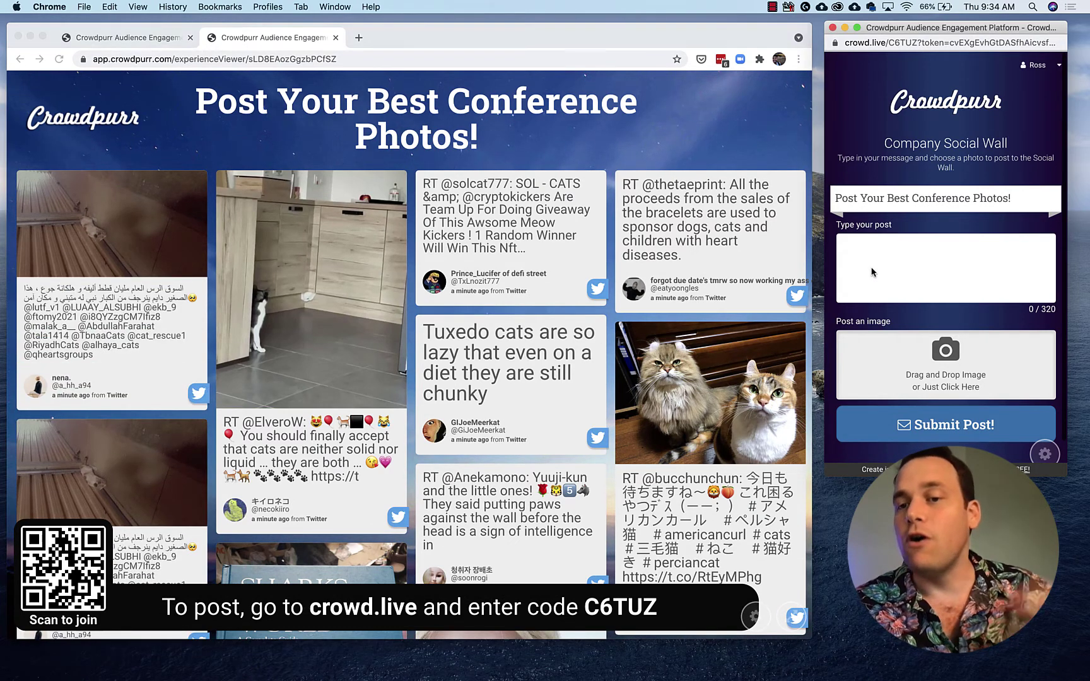
pyautogui.click(872, 268)
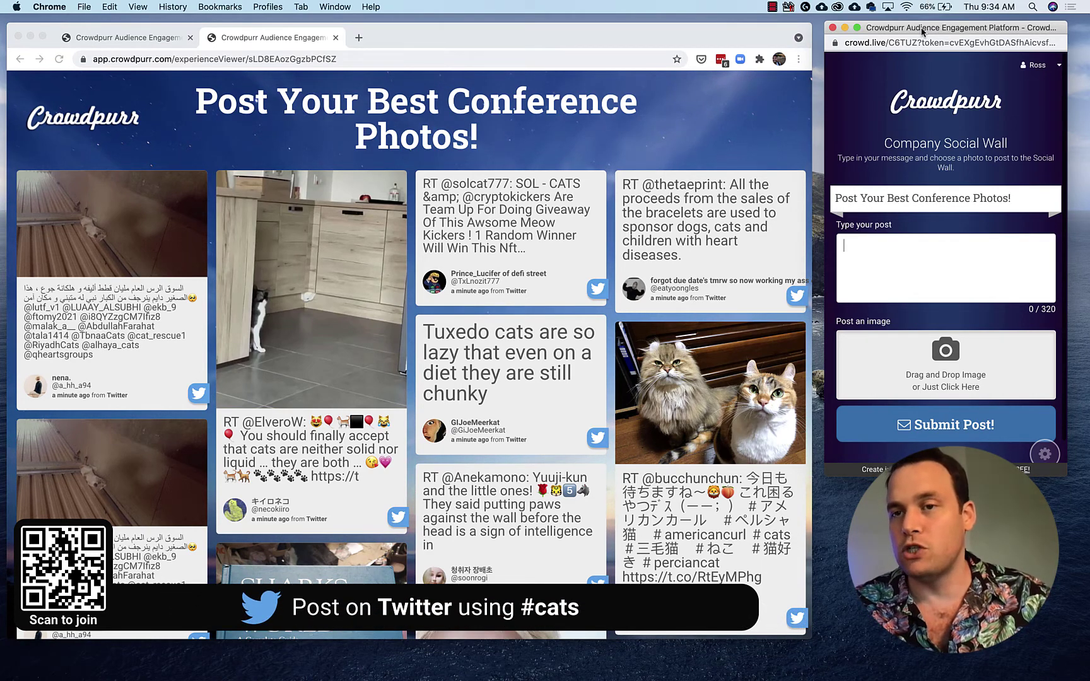
pyautogui.moveTo(922, 31); pyautogui.dragTo(925, 35)
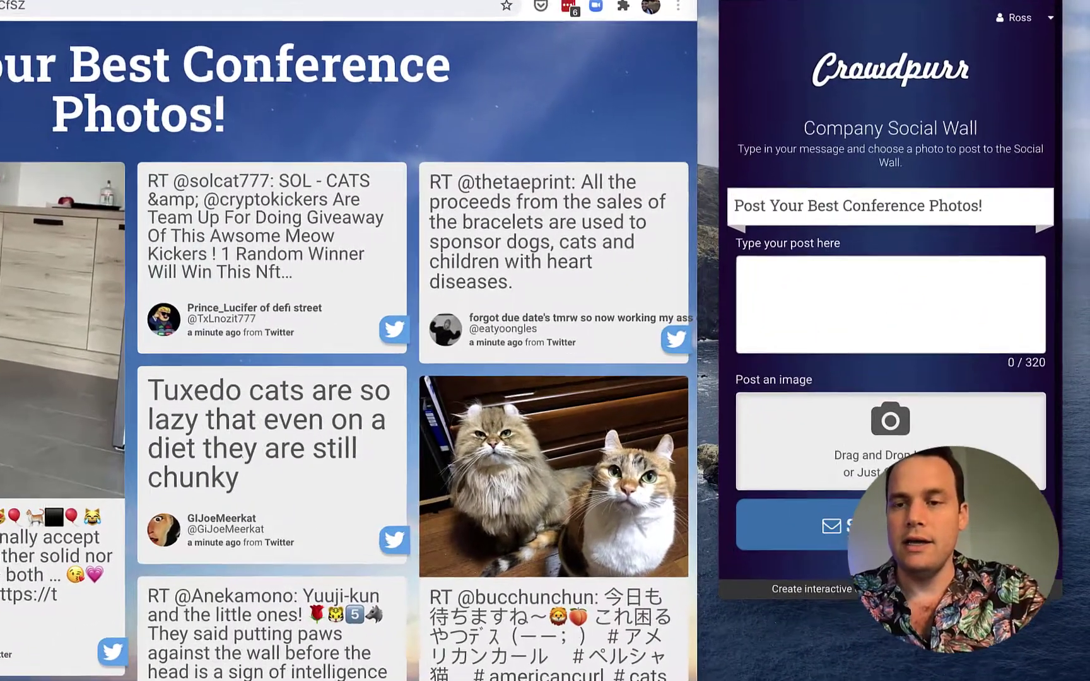
pyautogui.write("Here's my")
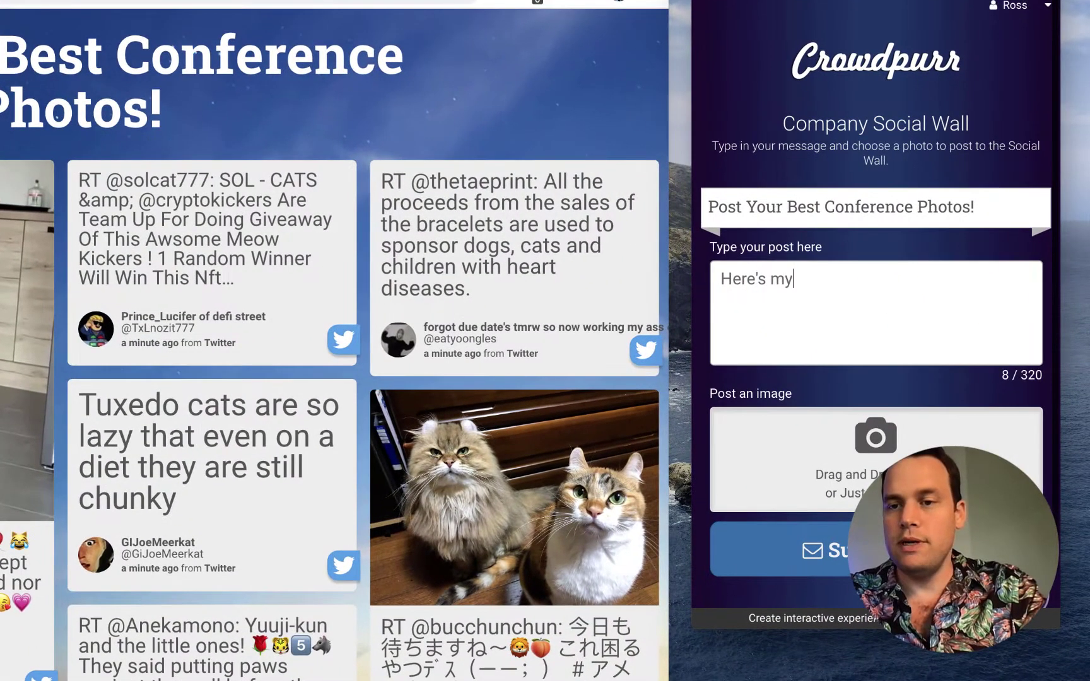
pyautogui.write(' best photo ')
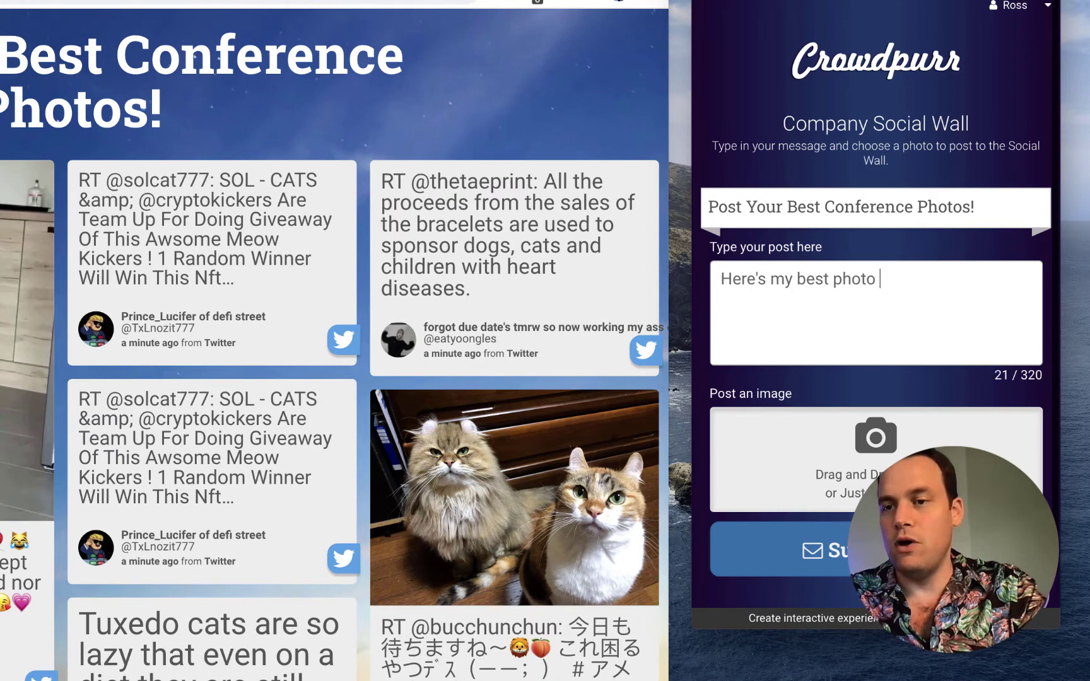
pyautogui.write('from the event!')
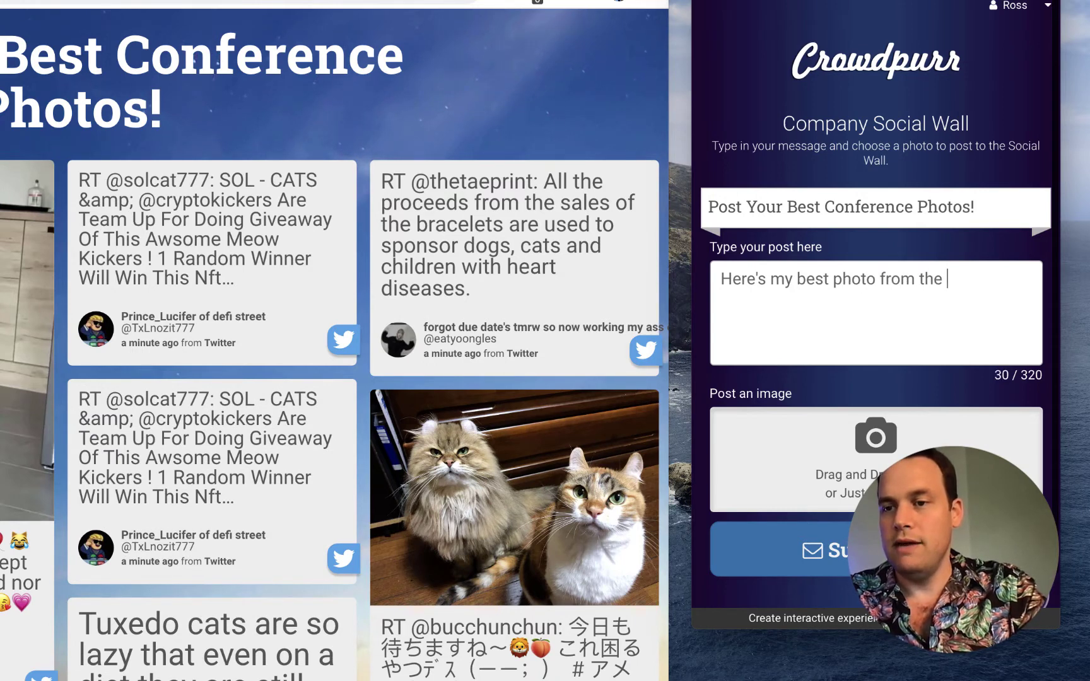
pyautogui.click(869, 482)
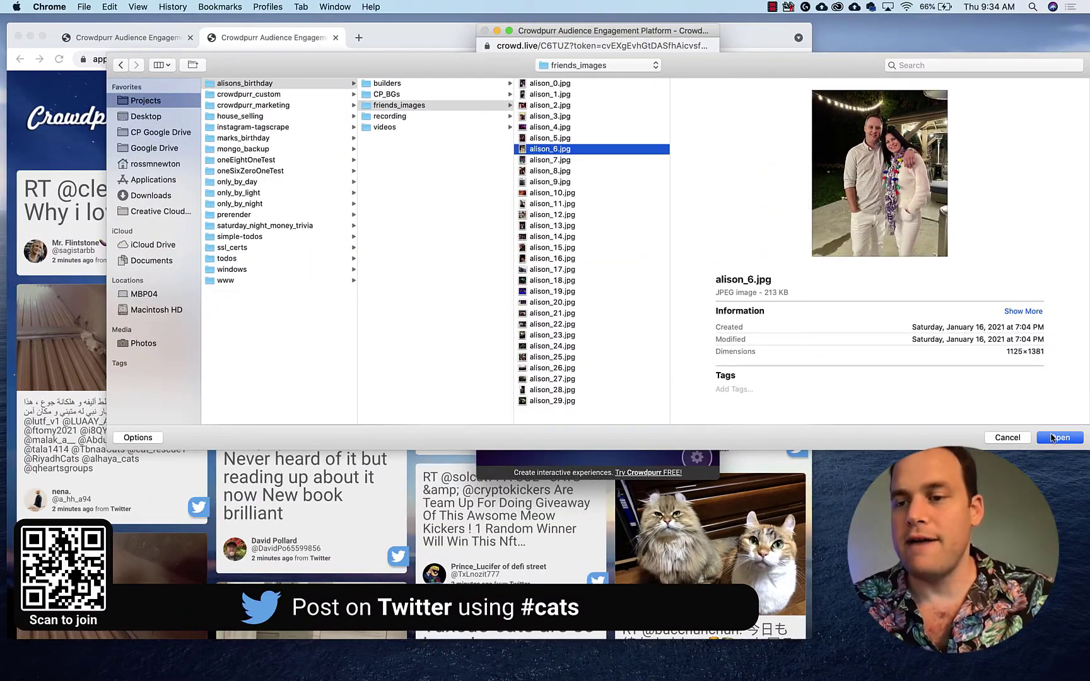
# Attach the photo from friends_images, confirm its crop, and submit the post.
pyautogui.click(1058, 437)
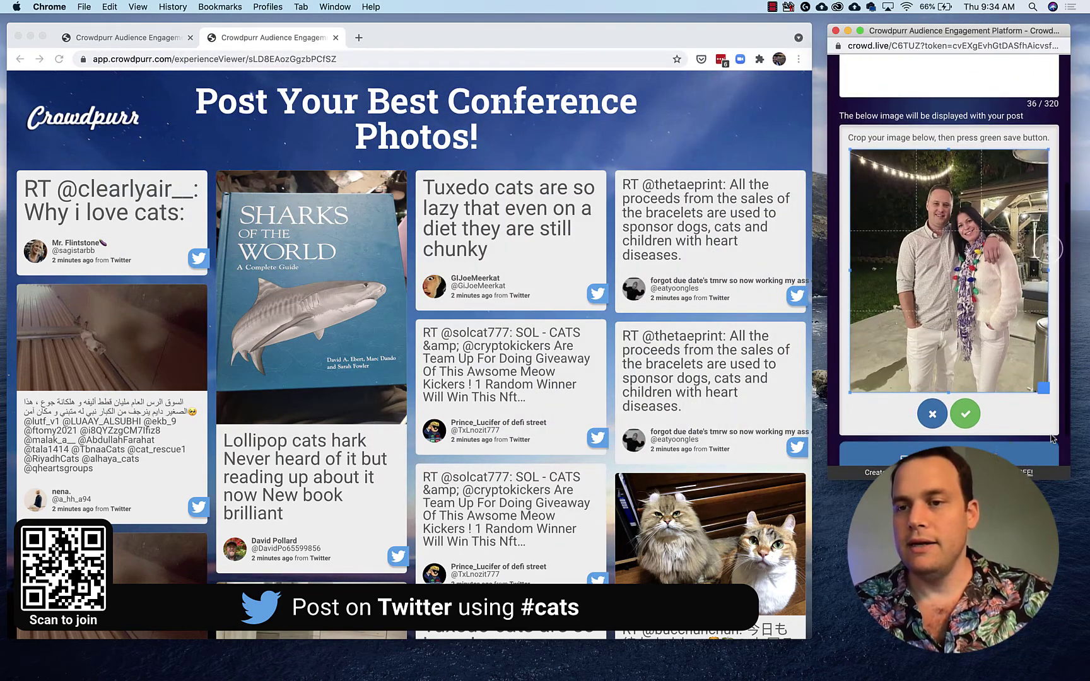
pyautogui.click(966, 412)
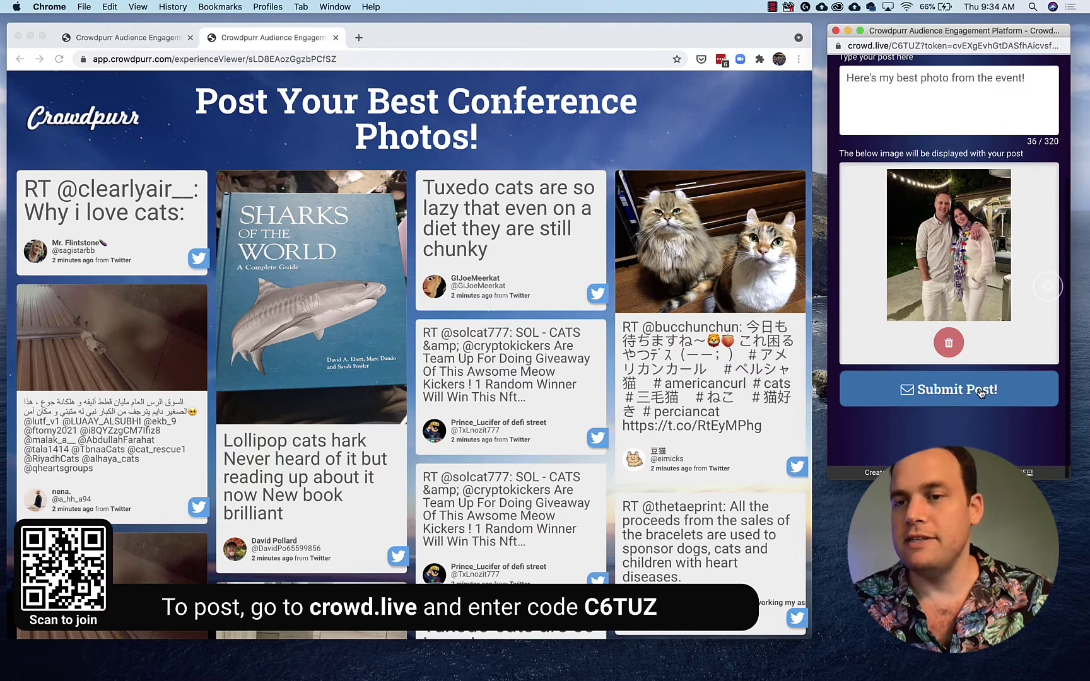
pyautogui.click(981, 391)
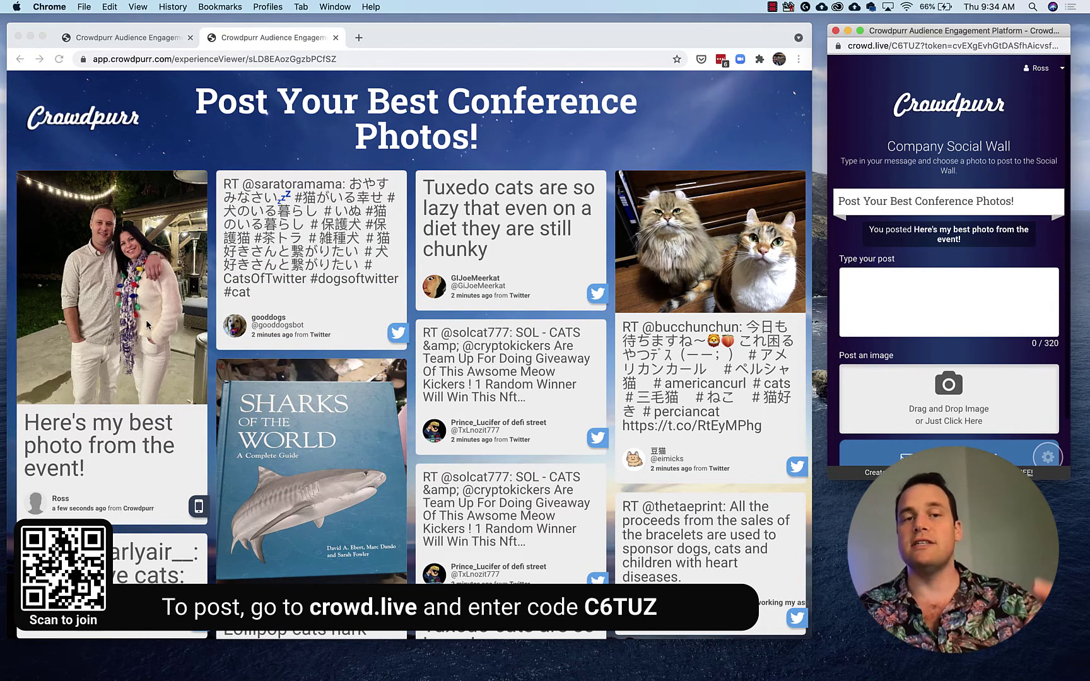
# Return to the control page and scroll through the 21 published posts.
pyautogui.click(145, 39)
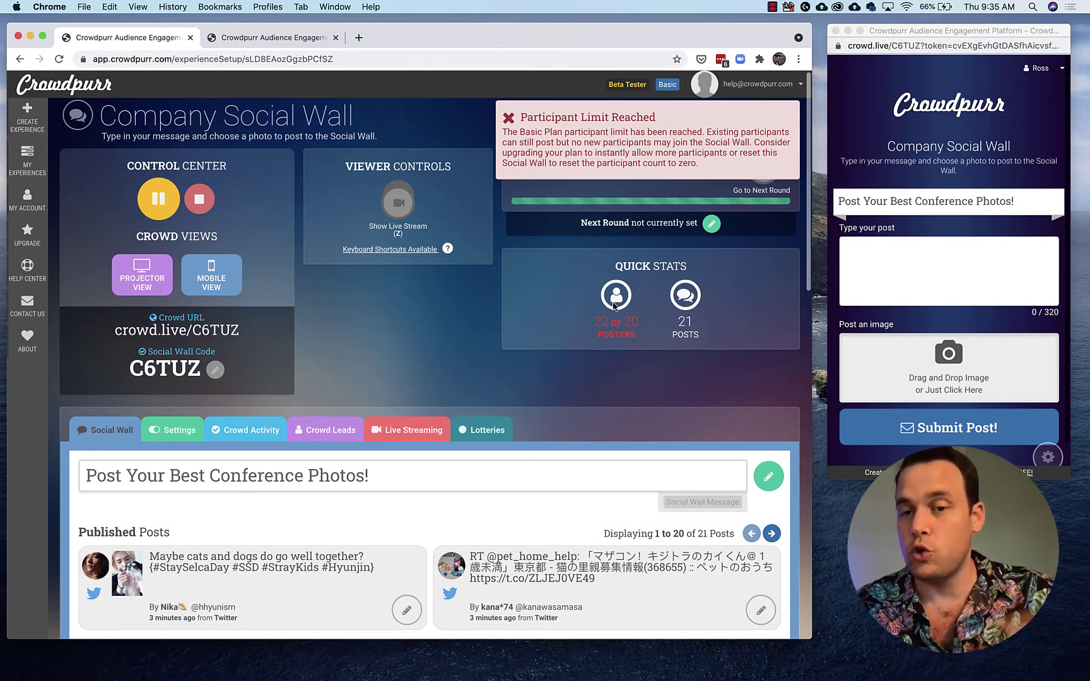
pyautogui.scroll(-5, 615, 350)
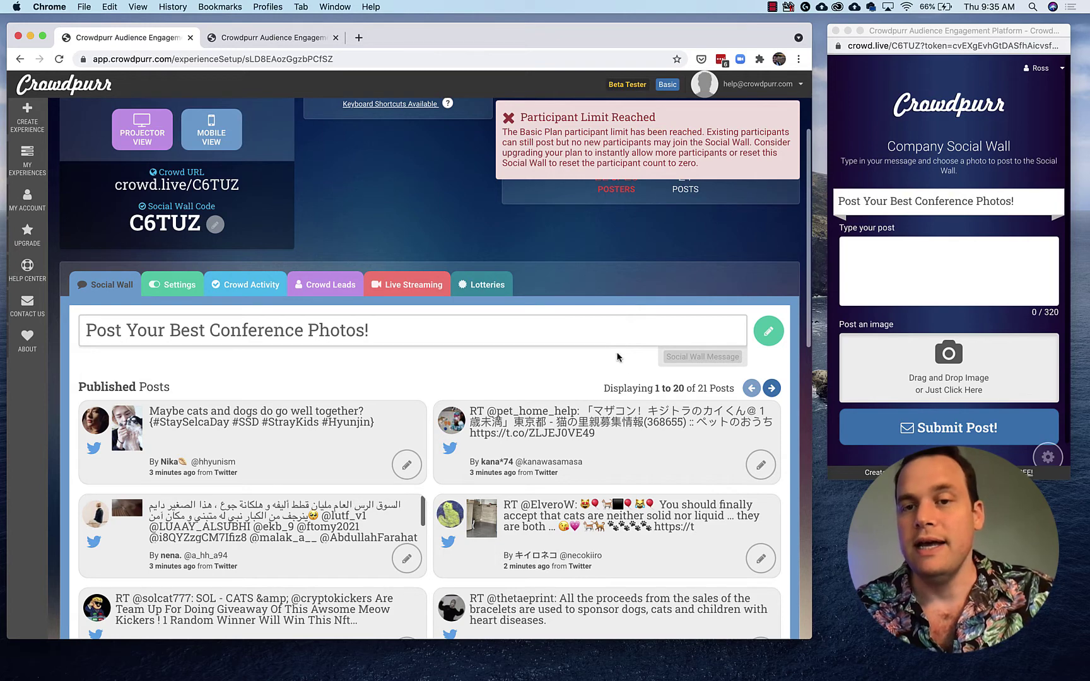
pyautogui.scroll(5, 656, 292)
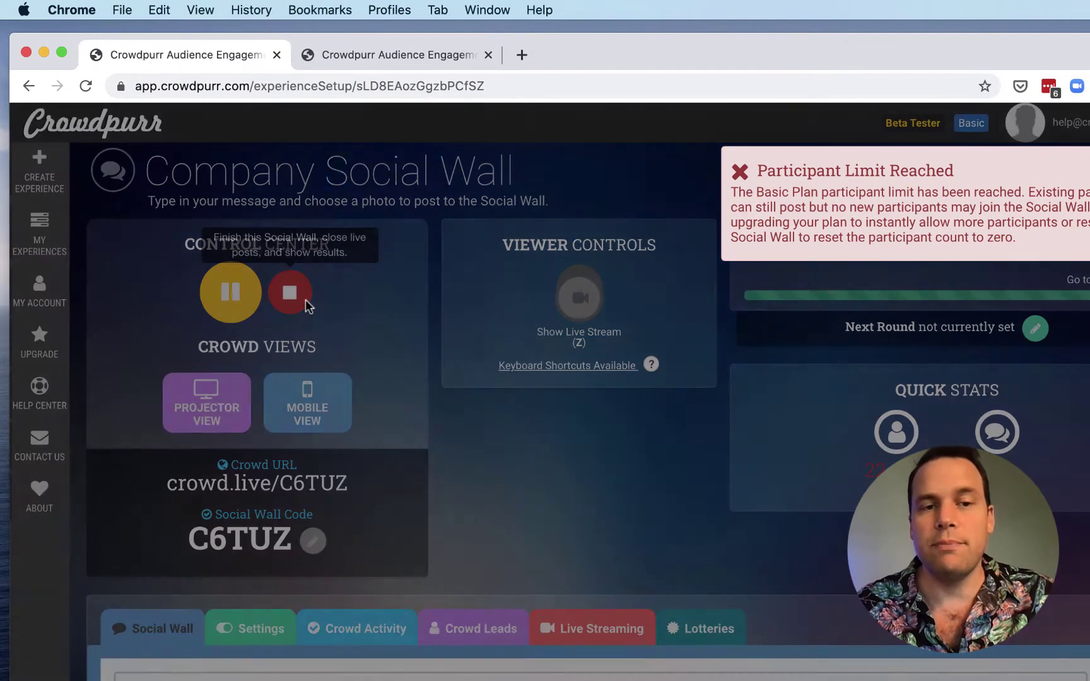
# Stop the Company Social Wall from the Control Center and confirm Finish.
pyautogui.click(290, 291)
pyautogui.click(606, 477)
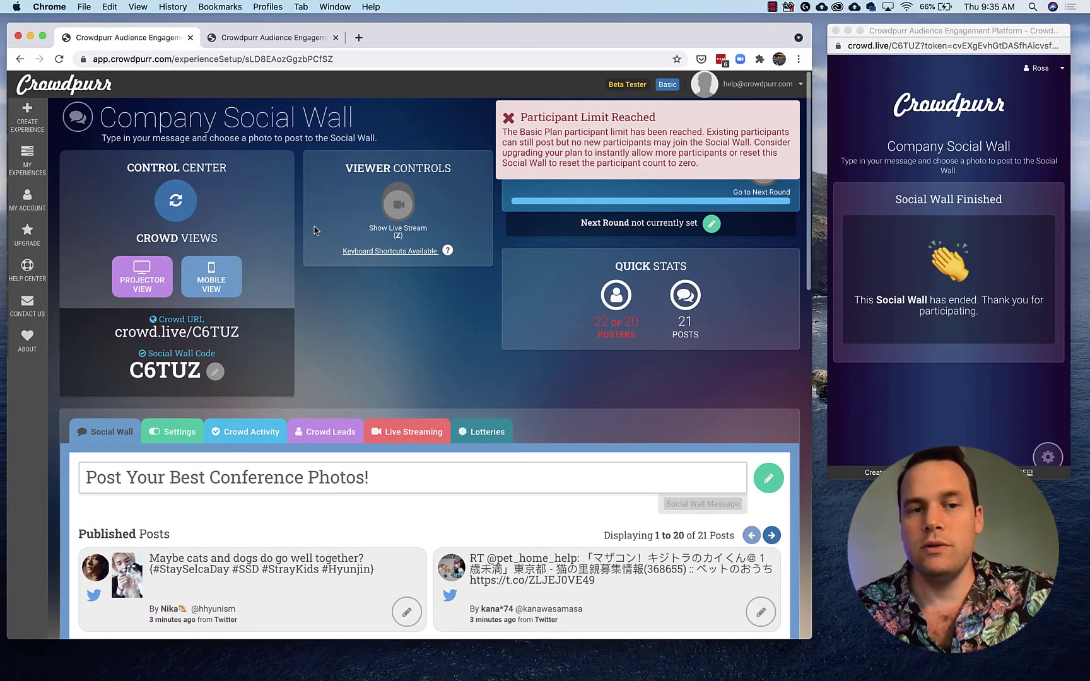
pyautogui.scroll(-10, 312, 342)
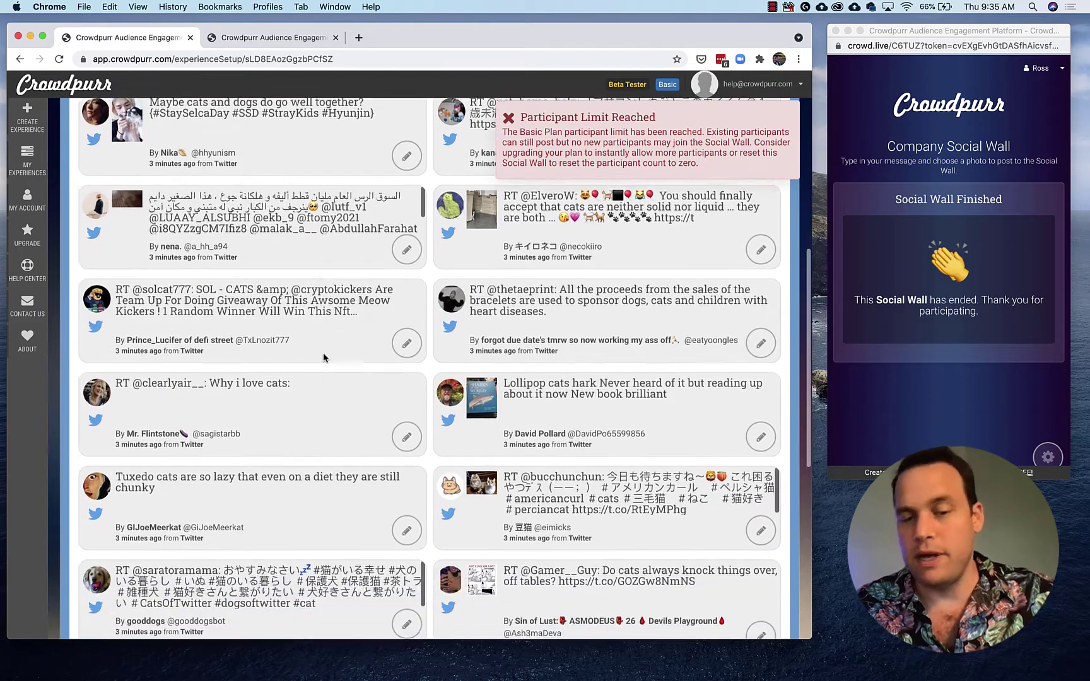
pyautogui.scroll(10, 324, 357)
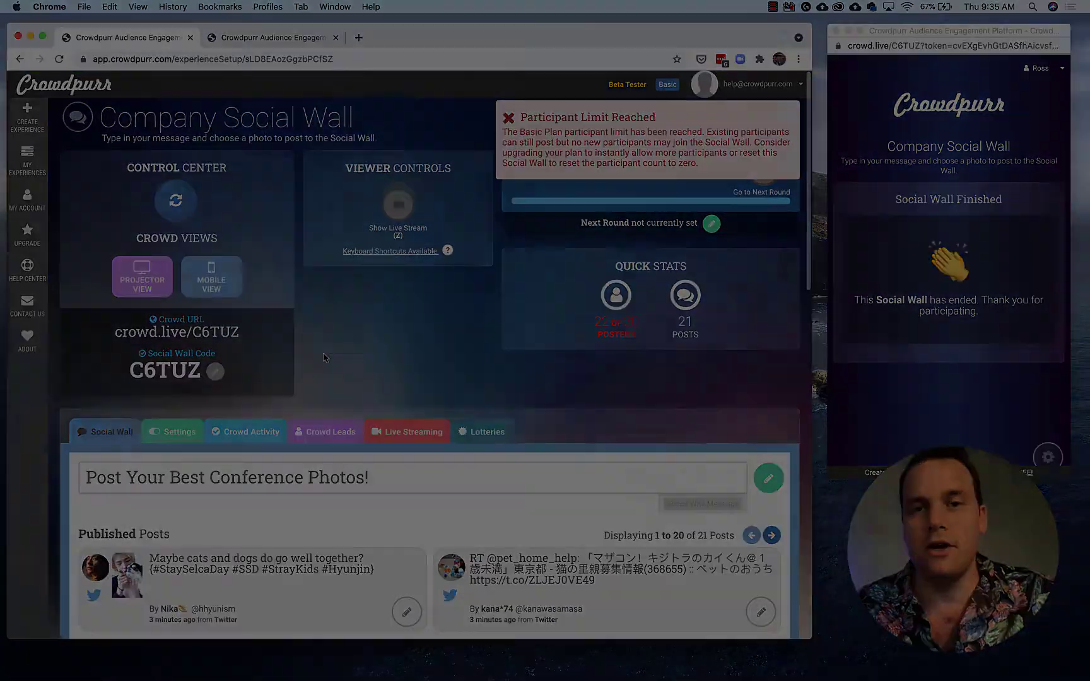